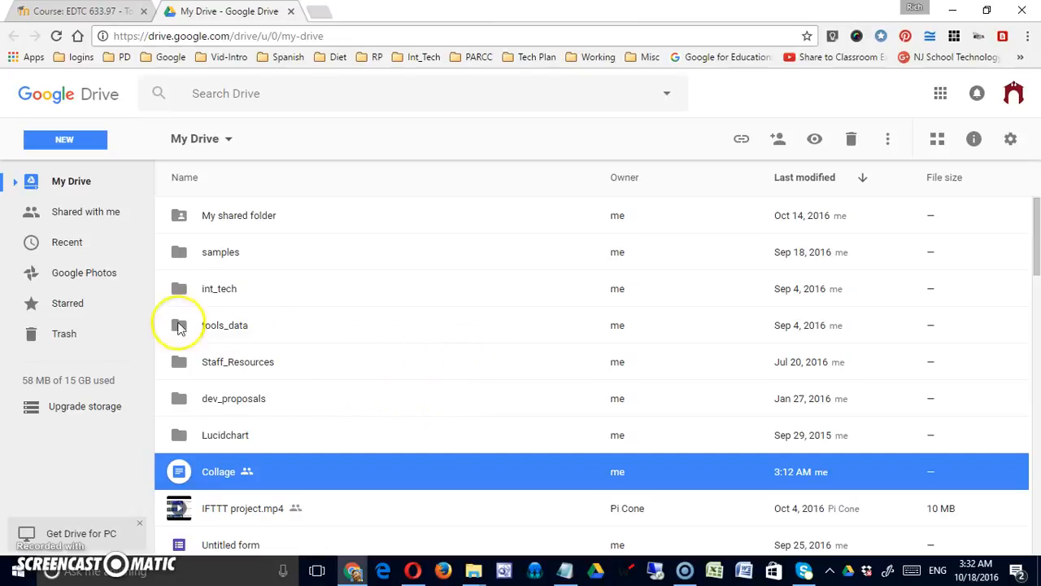
Create a new blank Google Docs document from My Drive.
{"action": "left_click", "coordinate": [65, 139]}
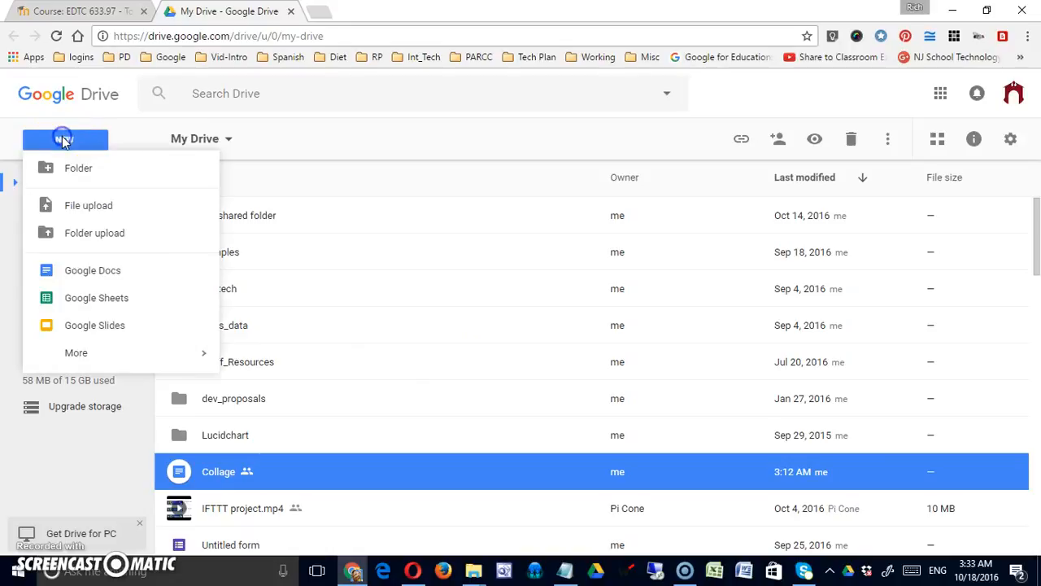
{"action": "left_click", "coordinate": [115, 277]}
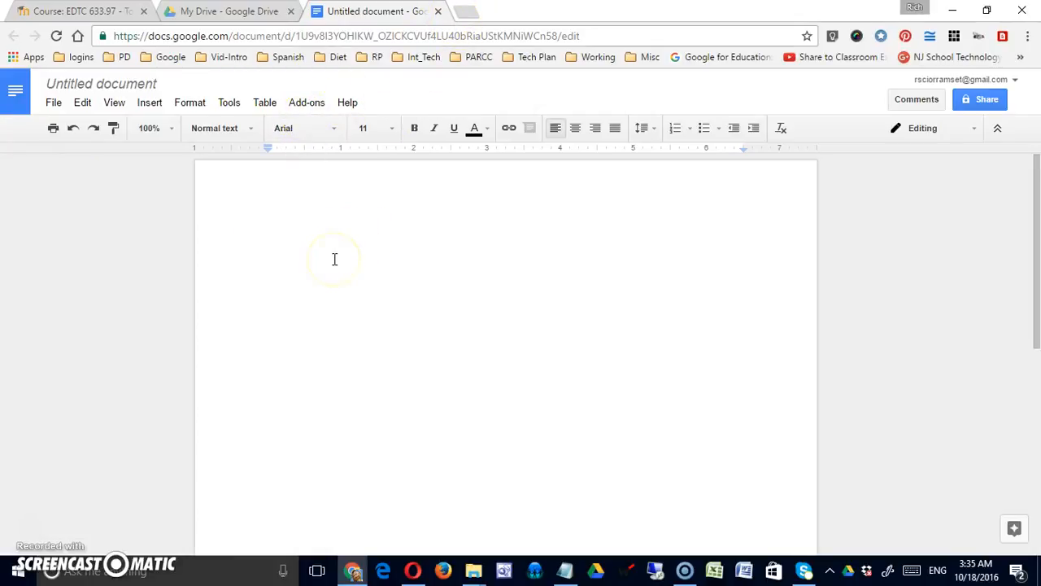
{"action": "left_click", "coordinate": [284, 284]}
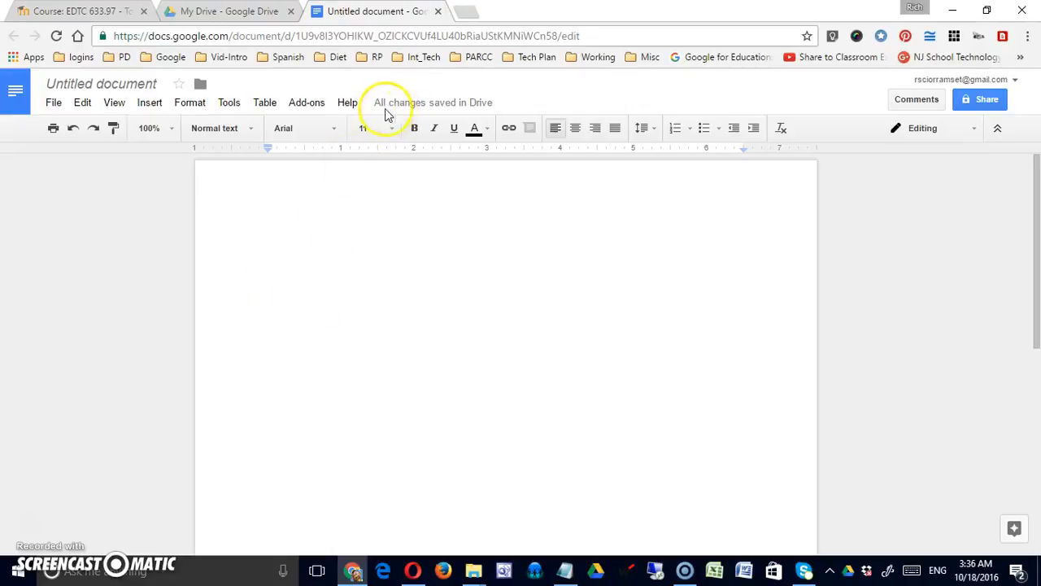
Close the untitled document and reopen it from the My Drive file list.
{"action": "mouse_move", "coordinate": [437, 114]}
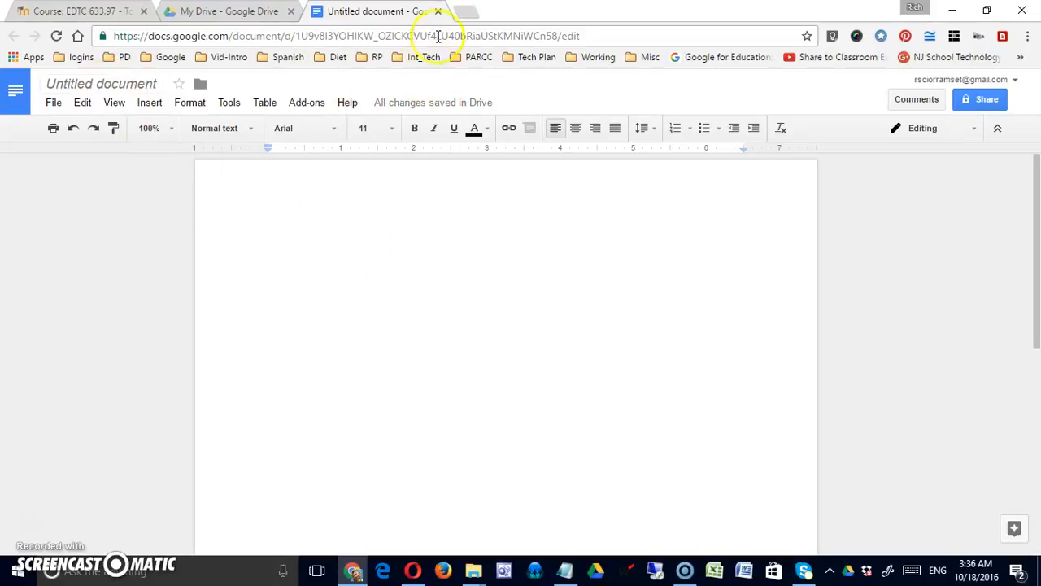
{"action": "left_click", "coordinate": [438, 11]}
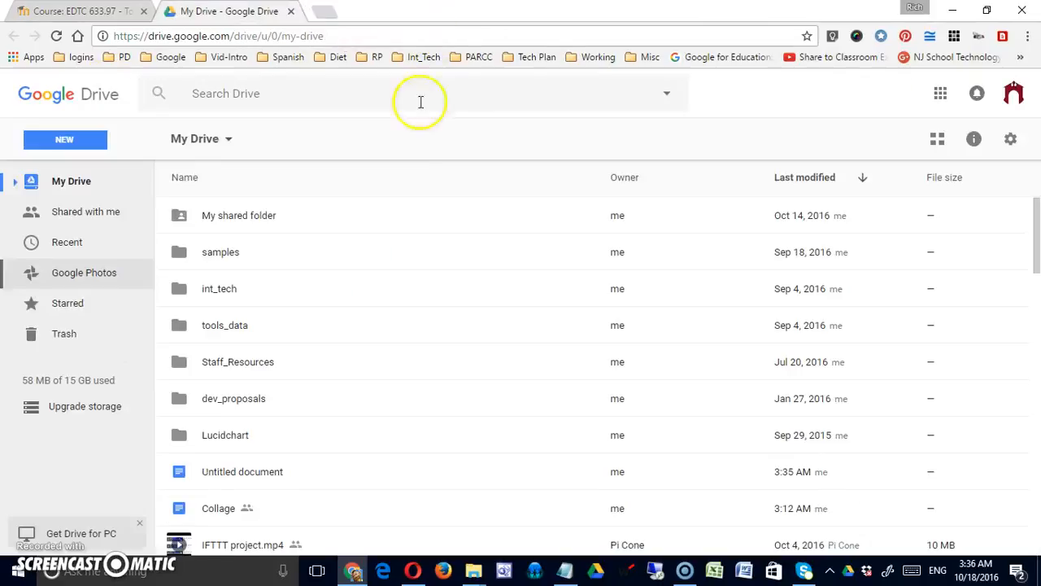
{"action": "double_click", "coordinate": [209, 478]}
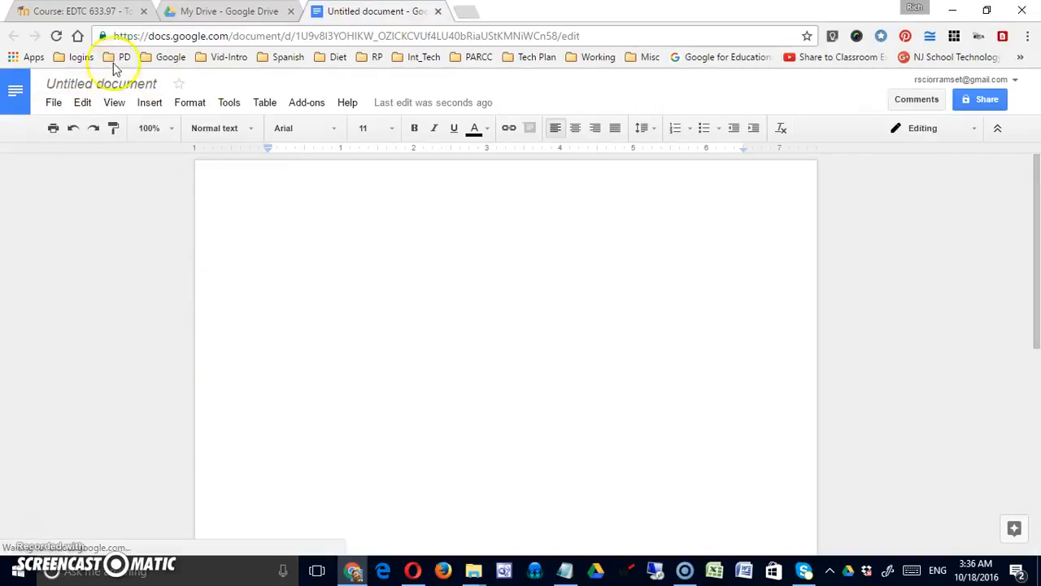
Rename the untitled document as "Test of Docs".
{"action": "left_click", "coordinate": [155, 85]}
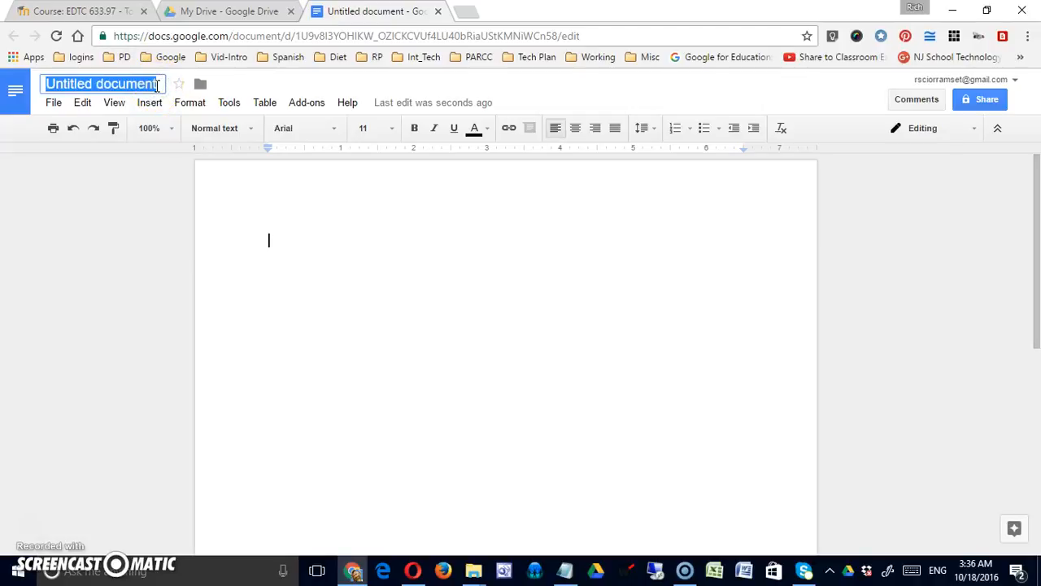
{"action": "type", "text": "Test "}
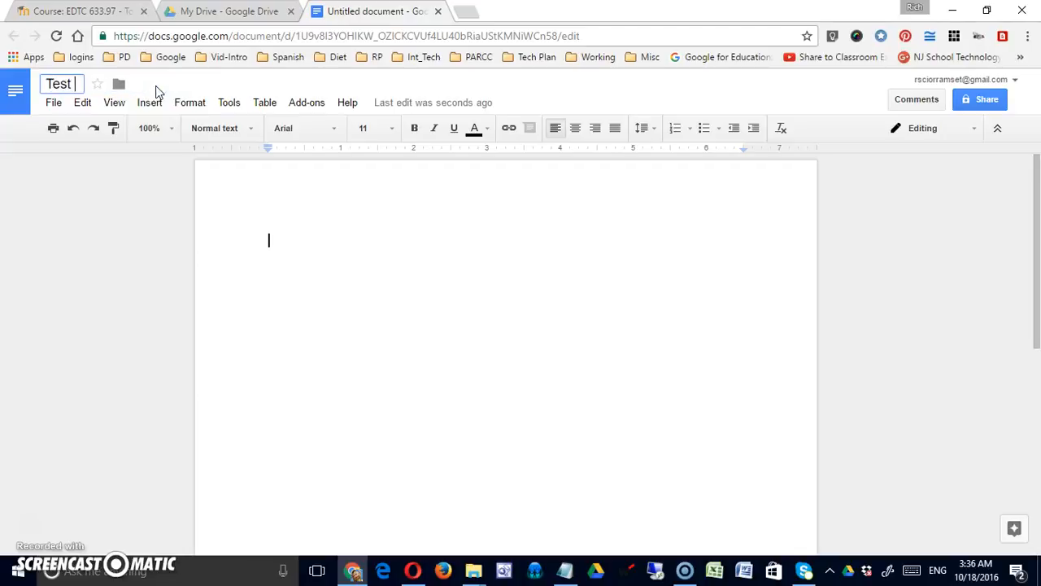
{"action": "type", "text": "of Docs"}
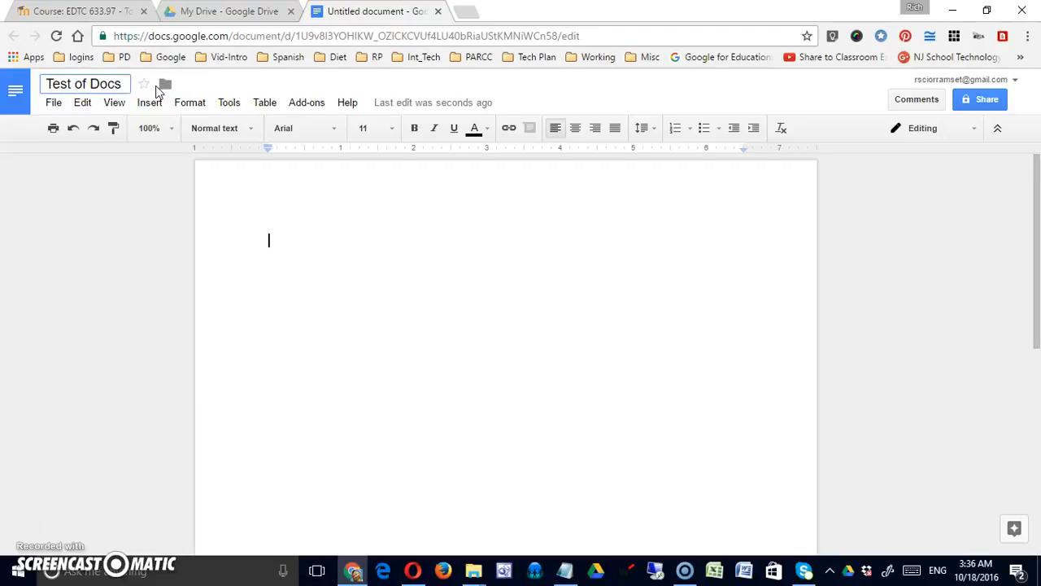
{"action": "left_click", "coordinate": [297, 223]}
{"action": "left_click", "coordinate": [98, 82]}
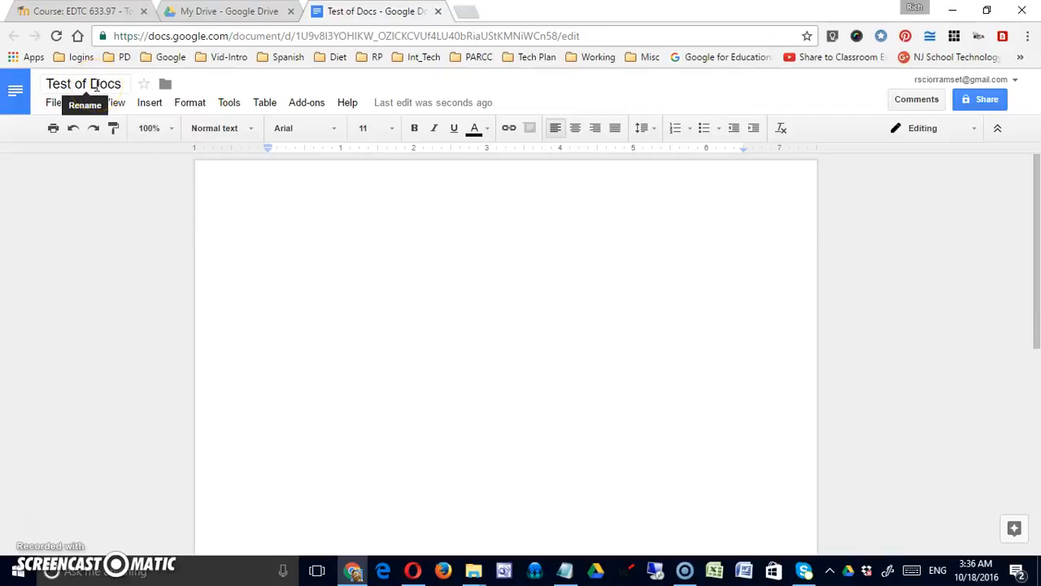
{"action": "left_click", "coordinate": [88, 84]}
{"action": "left_click", "coordinate": [223, 192]}
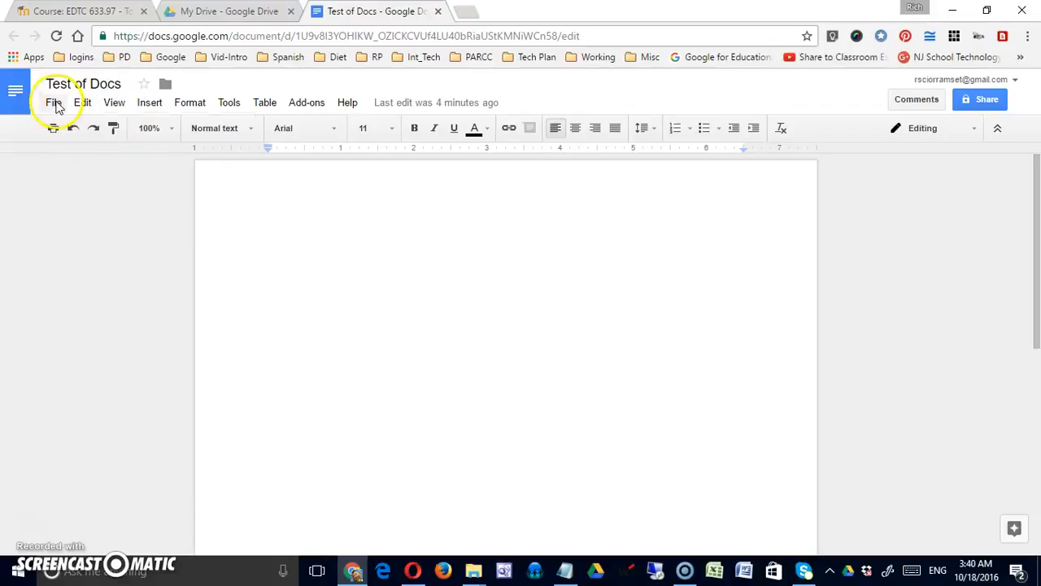
{"action": "left_click", "coordinate": [55, 104]}
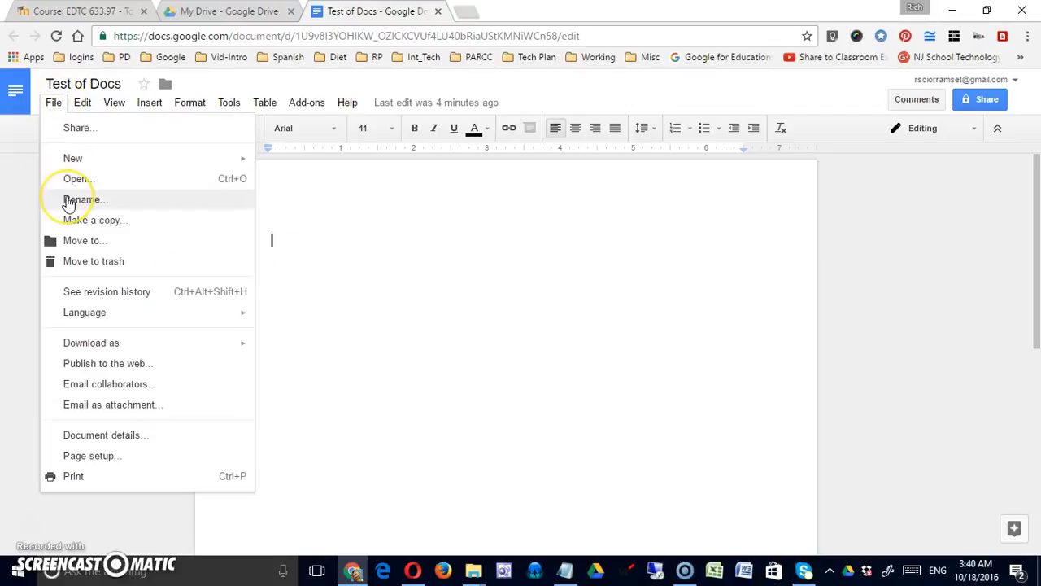
{"action": "left_click", "coordinate": [69, 201]}
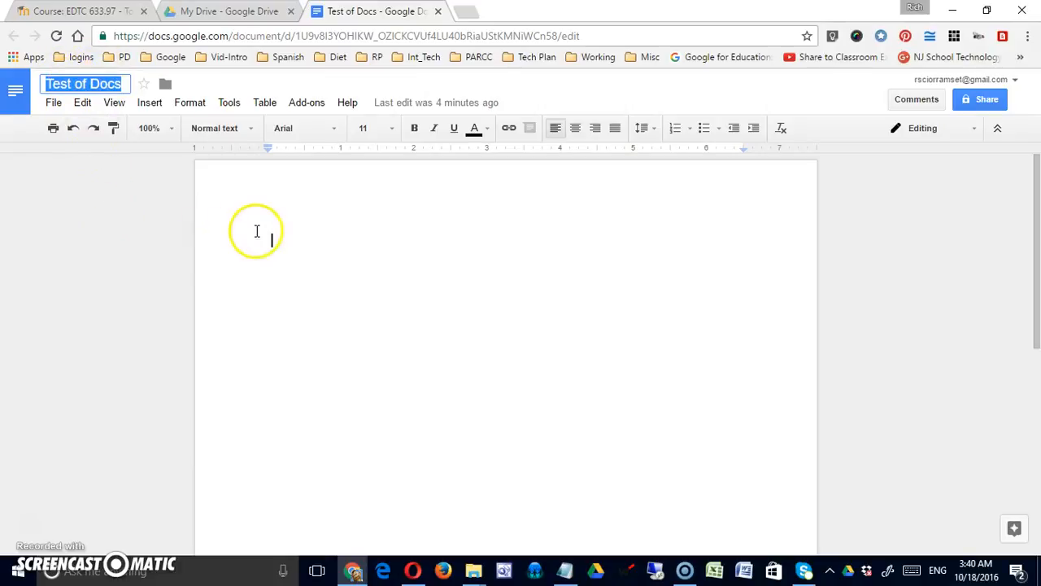
{"action": "left_click", "coordinate": [290, 240]}
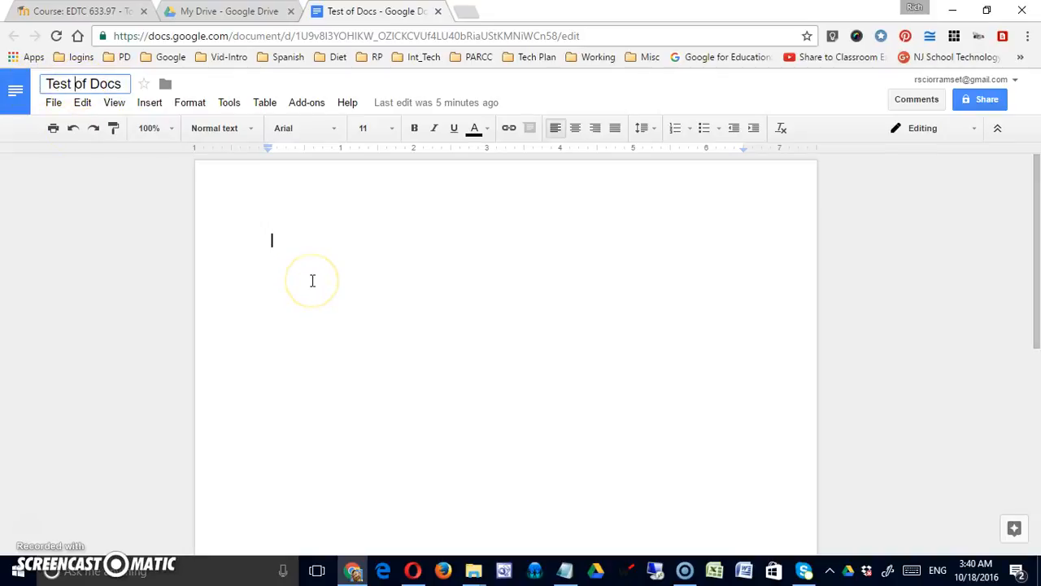
{"action": "left_click", "coordinate": [354, 236]}
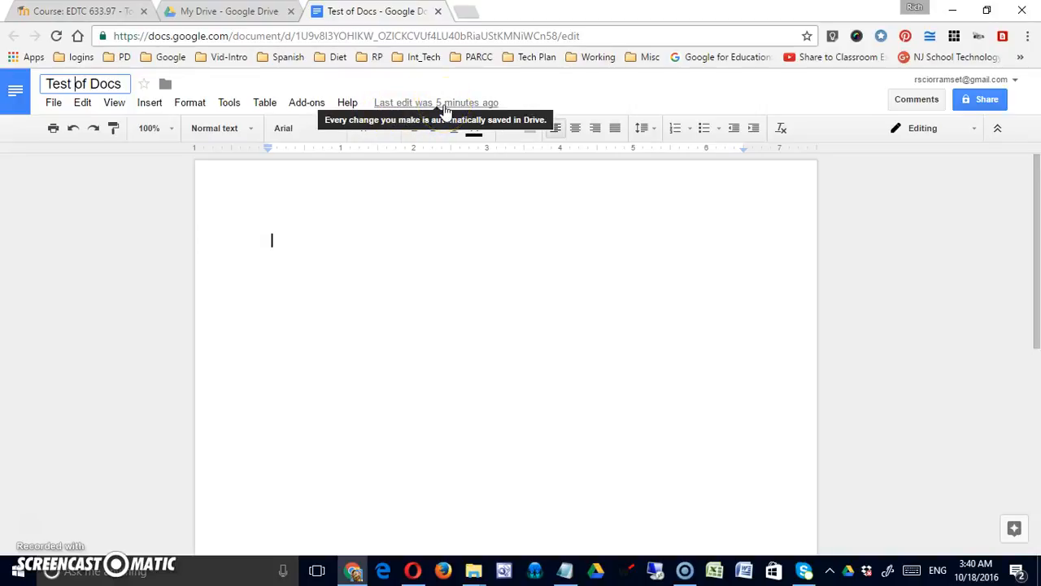
Enter "This is a test" as the first line of the document body.
{"action": "left_click", "coordinate": [387, 273]}
{"action": "key", "text": "BackSpace"}
{"action": "left_click", "coordinate": [358, 262]}
{"action": "left_click", "coordinate": [289, 239]}
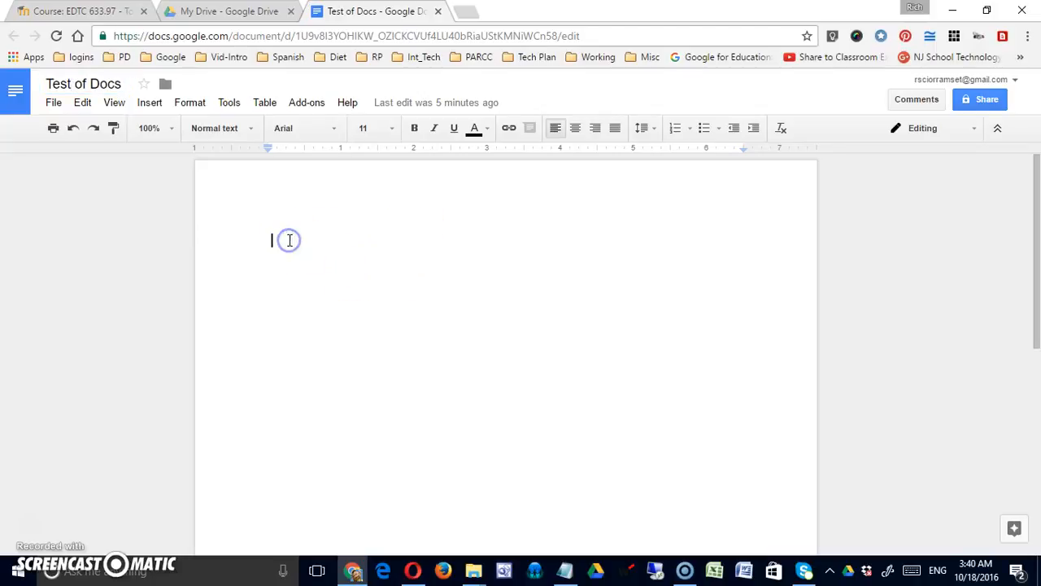
{"action": "key", "text": "BackSpace"}
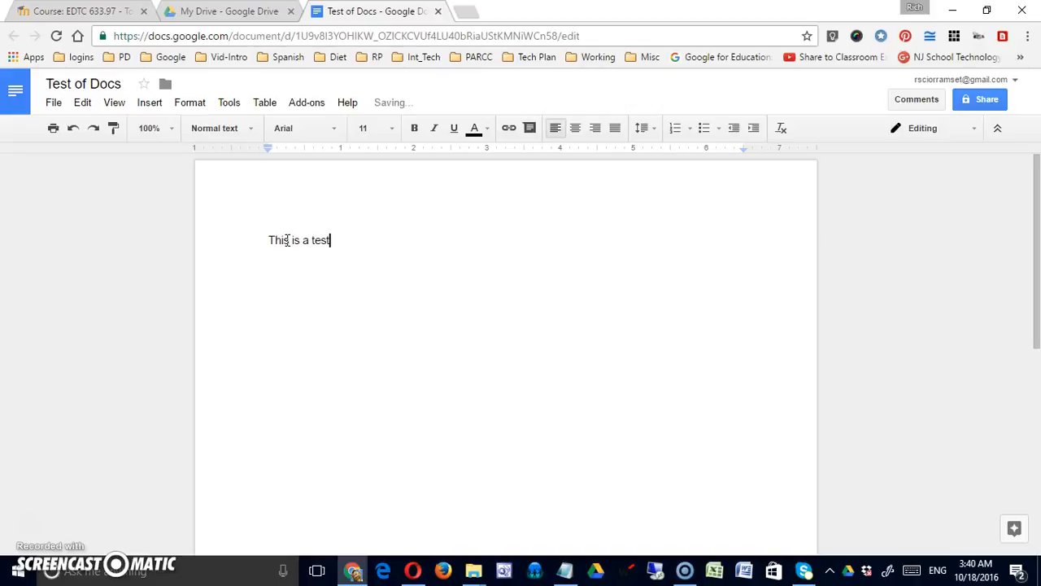
{"action": "mouse_move", "coordinate": [399, 113]}
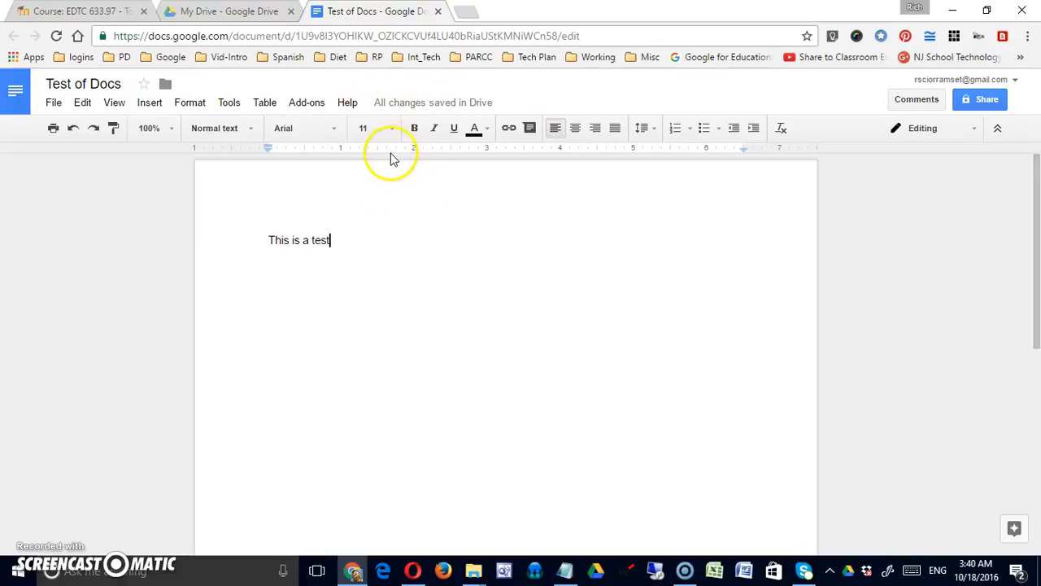
{"action": "left_click", "coordinate": [53, 102]}
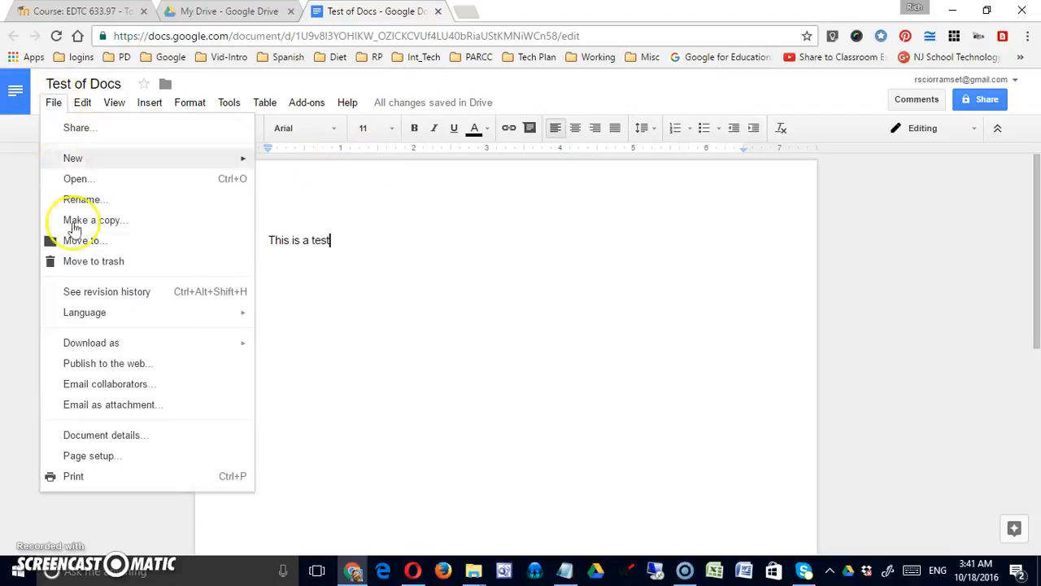
{"action": "left_click", "coordinate": [467, 240]}
{"action": "left_click", "coordinate": [455, 237]}
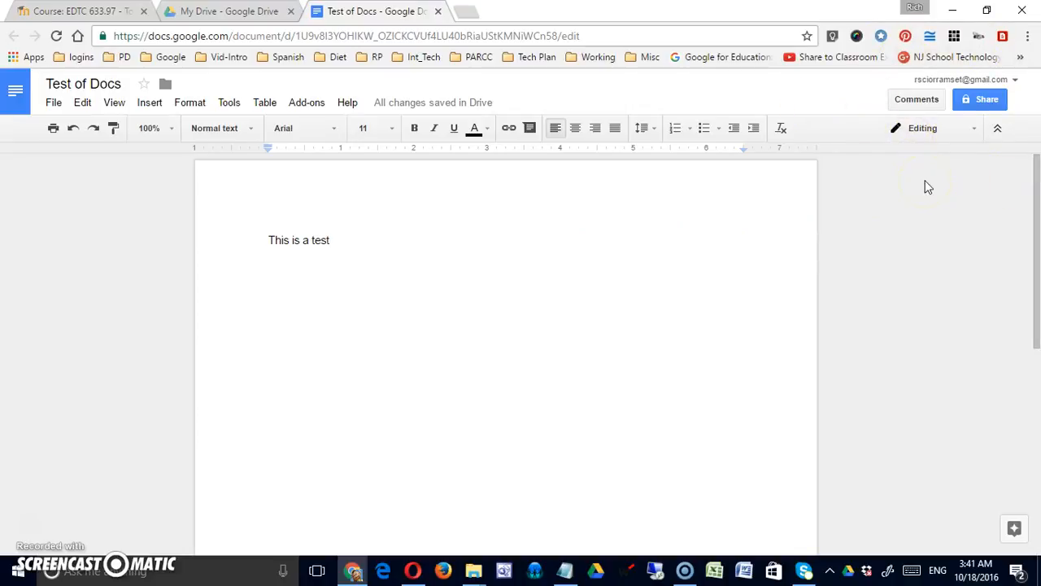
{"action": "left_click", "coordinate": [1015, 80]}
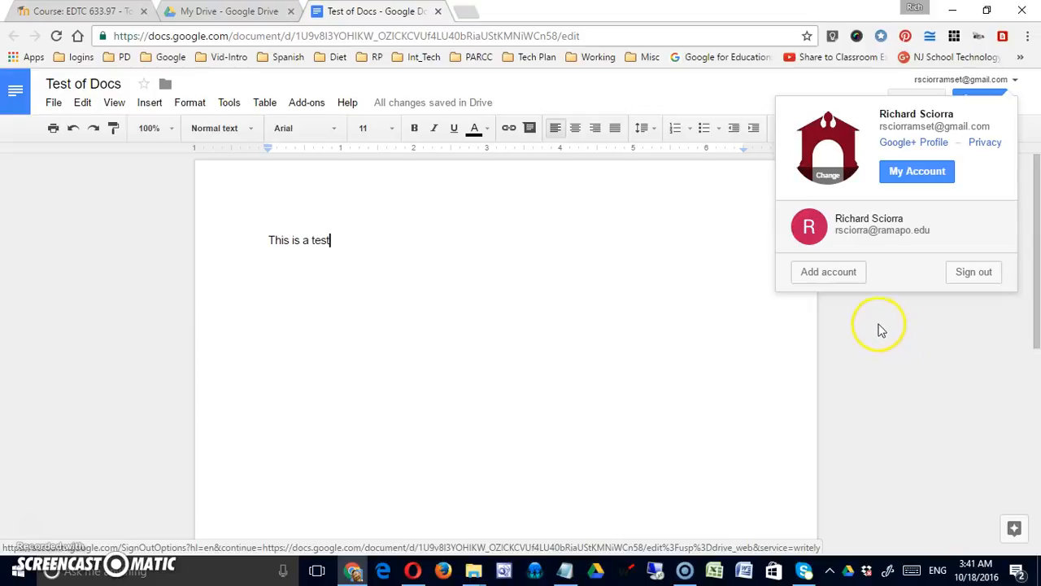
{"action": "left_click", "coordinate": [888, 349]}
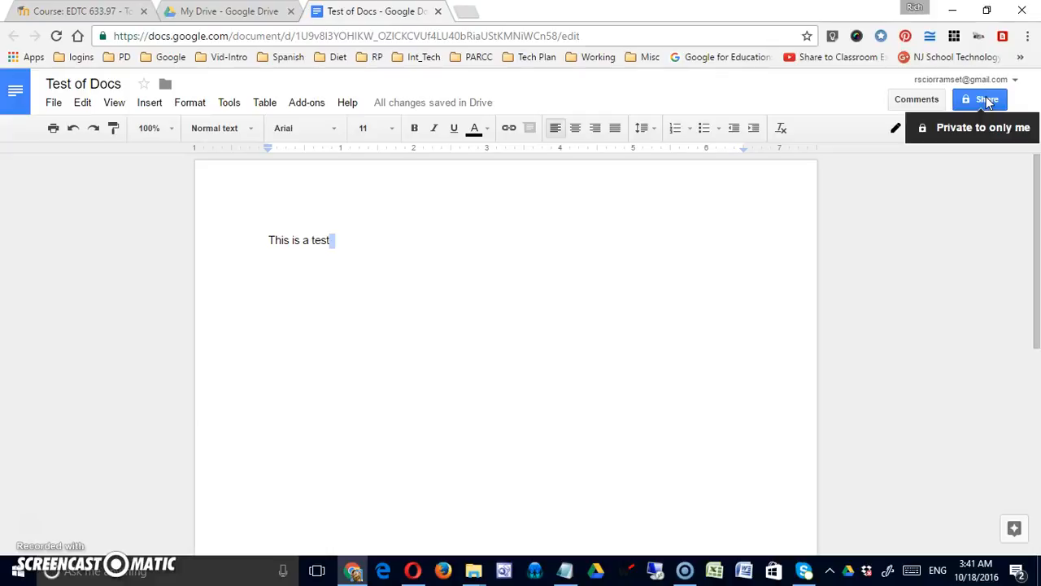
{"action": "left_click", "coordinate": [987, 100]}
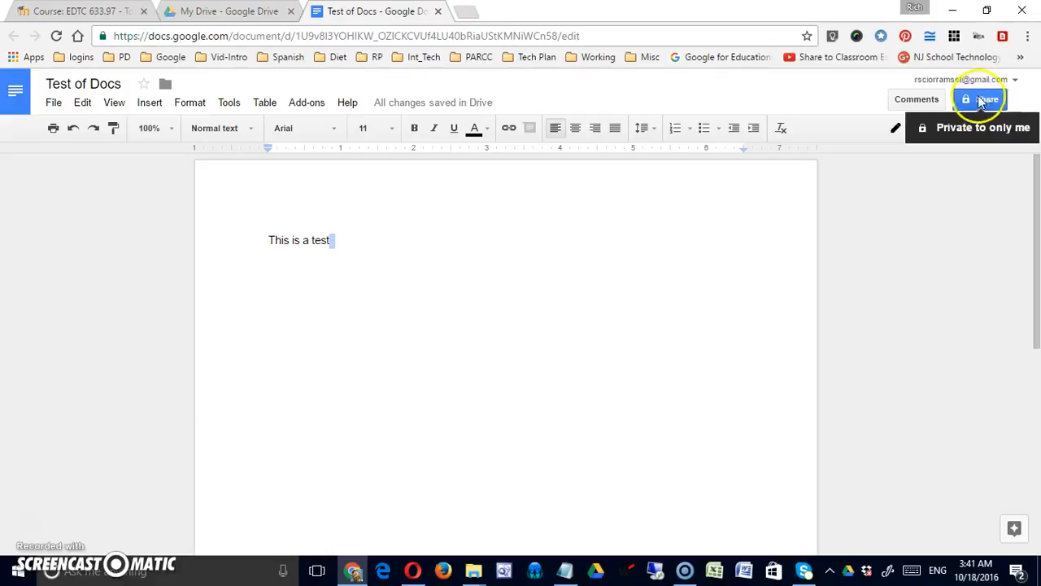
{"action": "left_click", "coordinate": [987, 104]}
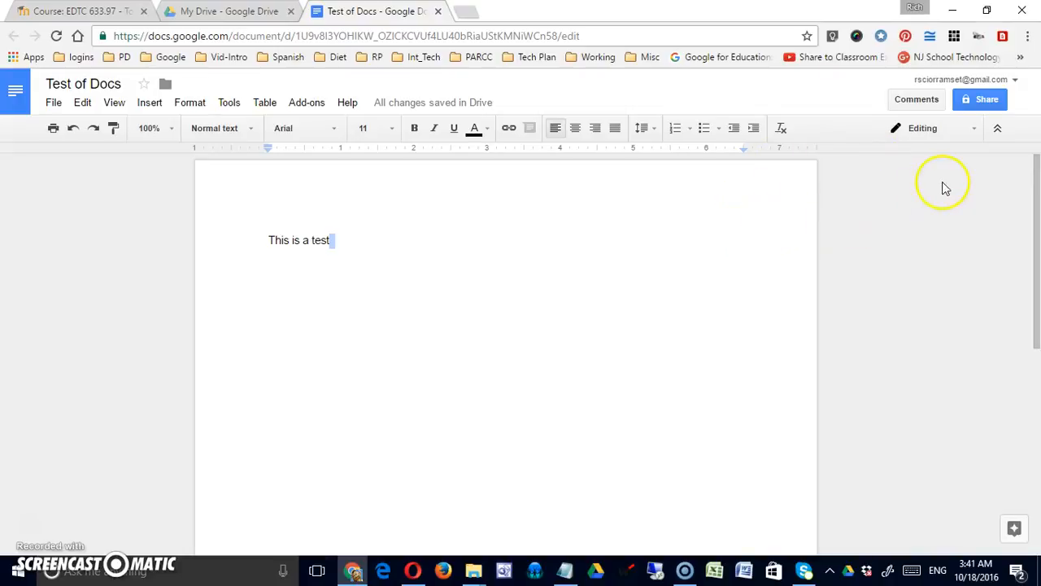
{"action": "left_click", "coordinate": [986, 101]}
Set the document's comment notifications to All and review the other notification options.
{"action": "left_click", "coordinate": [917, 101]}
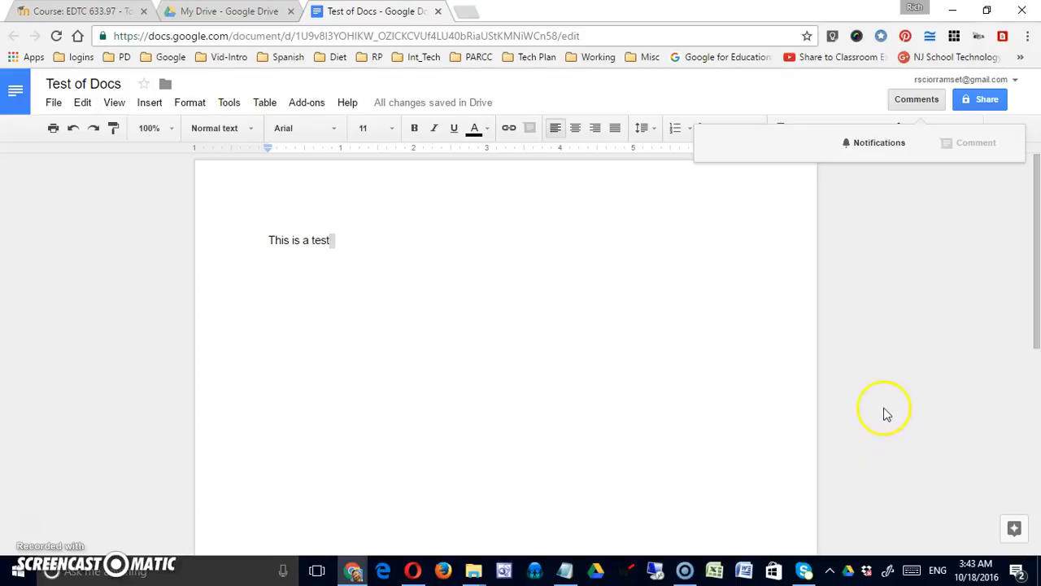
{"action": "left_click", "coordinate": [913, 147]}
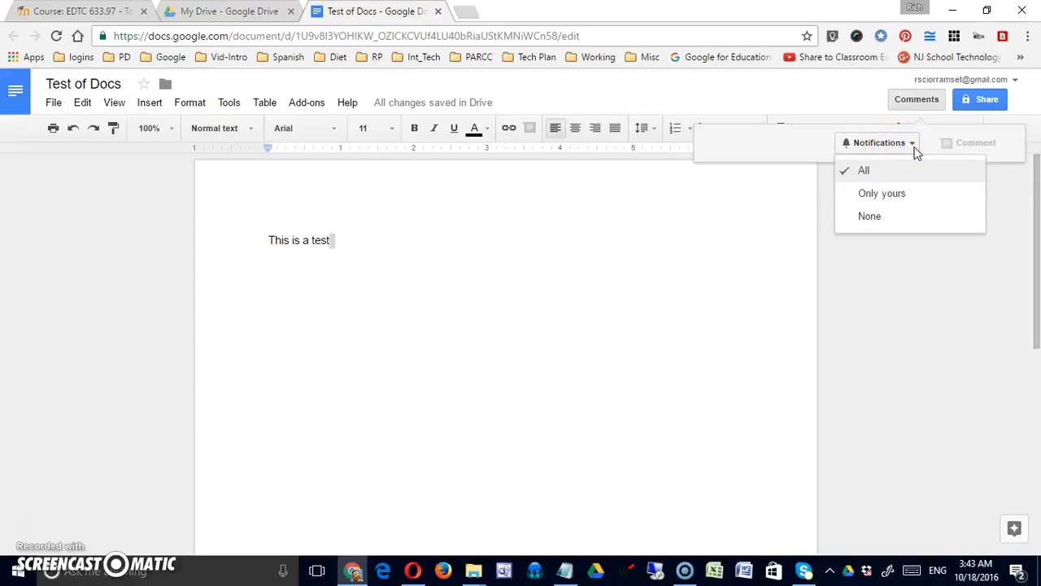
{"action": "left_click", "coordinate": [862, 173]}
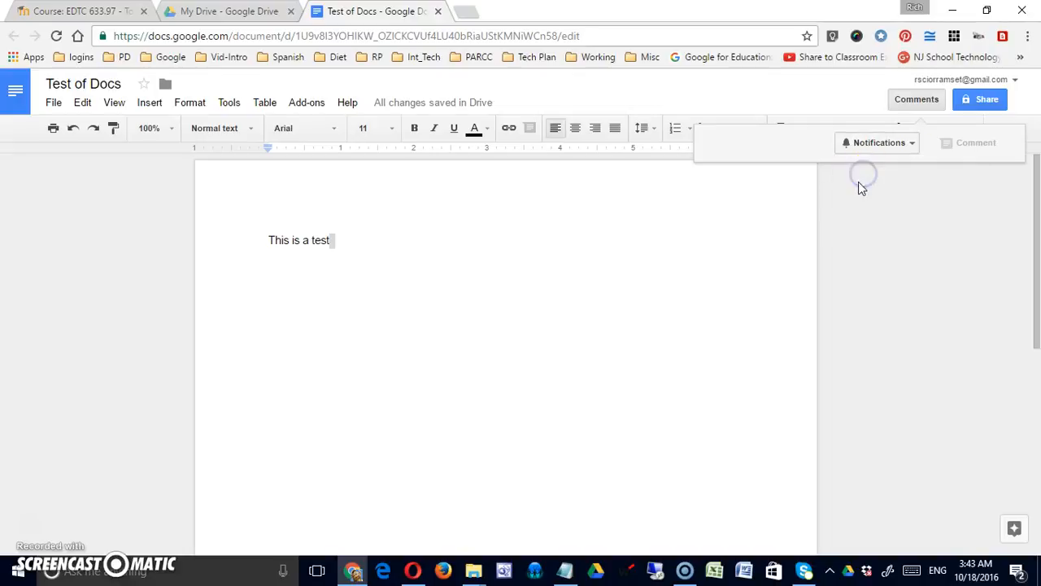
{"action": "left_click", "coordinate": [910, 144]}
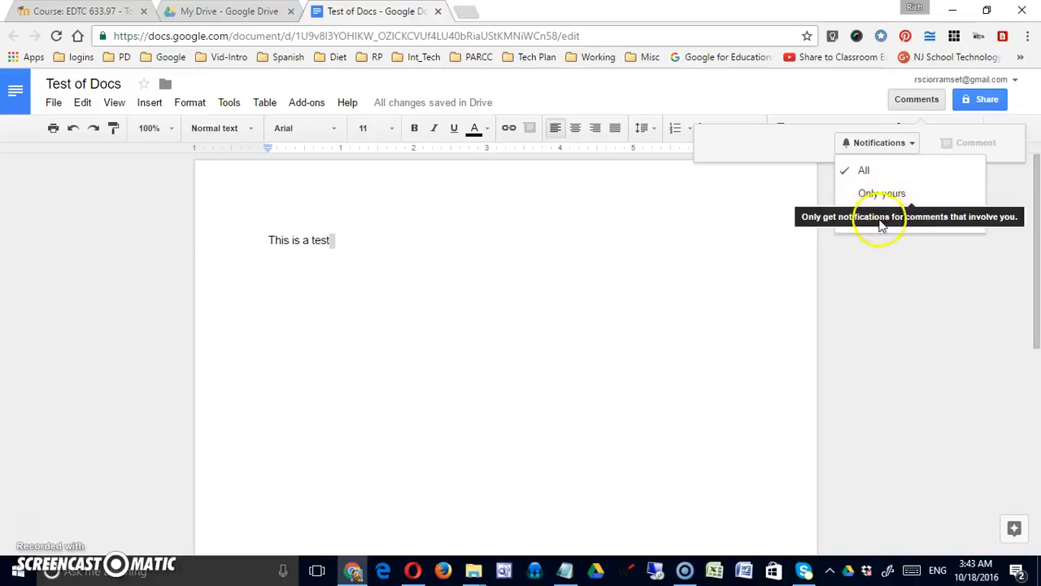
{"action": "left_click", "coordinate": [881, 271]}
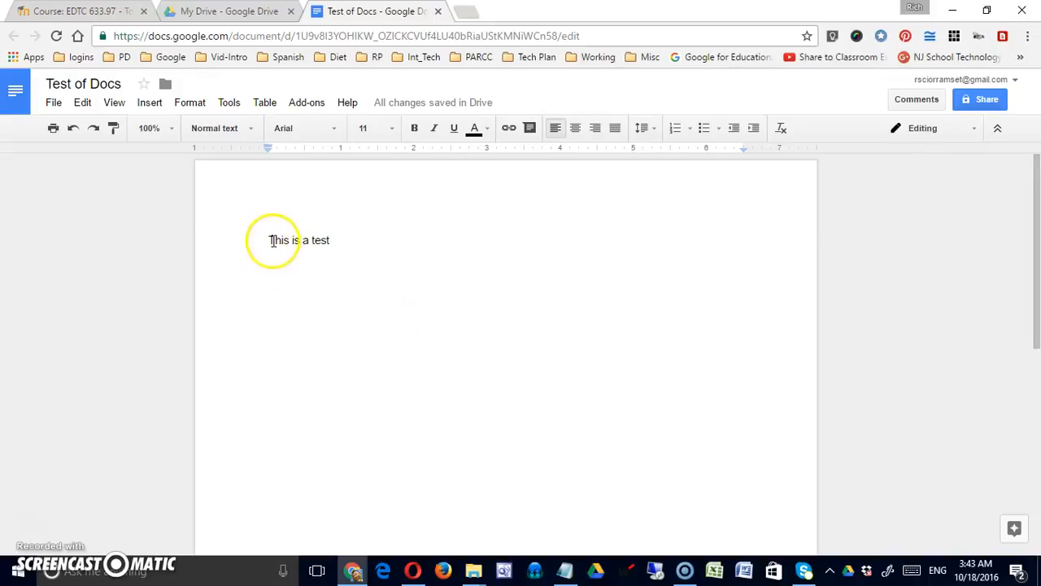
Add the text "Text Here" on a new line below "This is a test".
{"action": "left_click", "coordinate": [354, 240]}
{"action": "key", "text": "Return"}
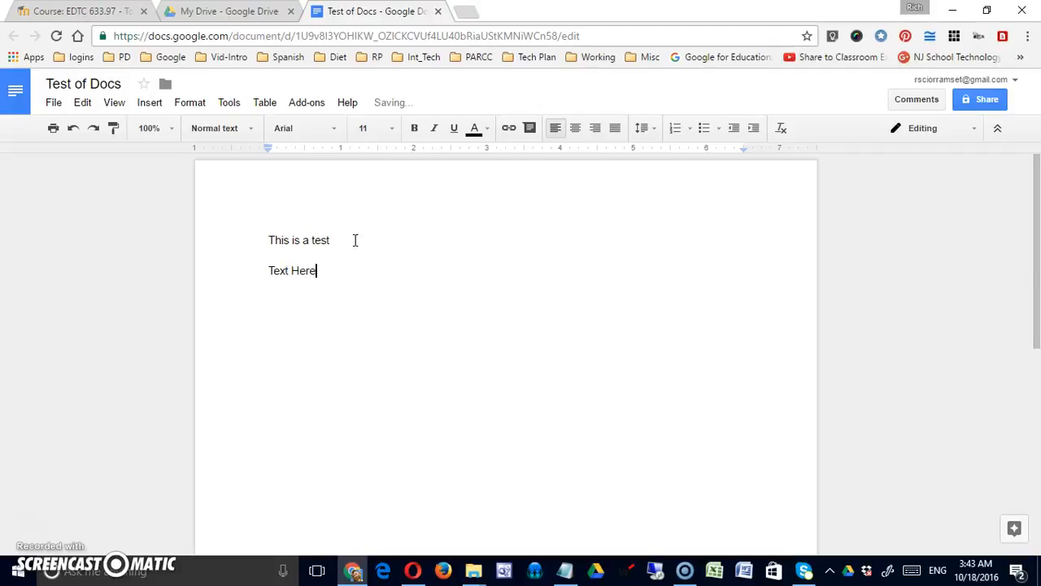
Post the comment "This is a good title." on the line "This is a test".
{"action": "left_click_drag", "start_coordinate": [269, 238], "coordinate": [334, 236]}
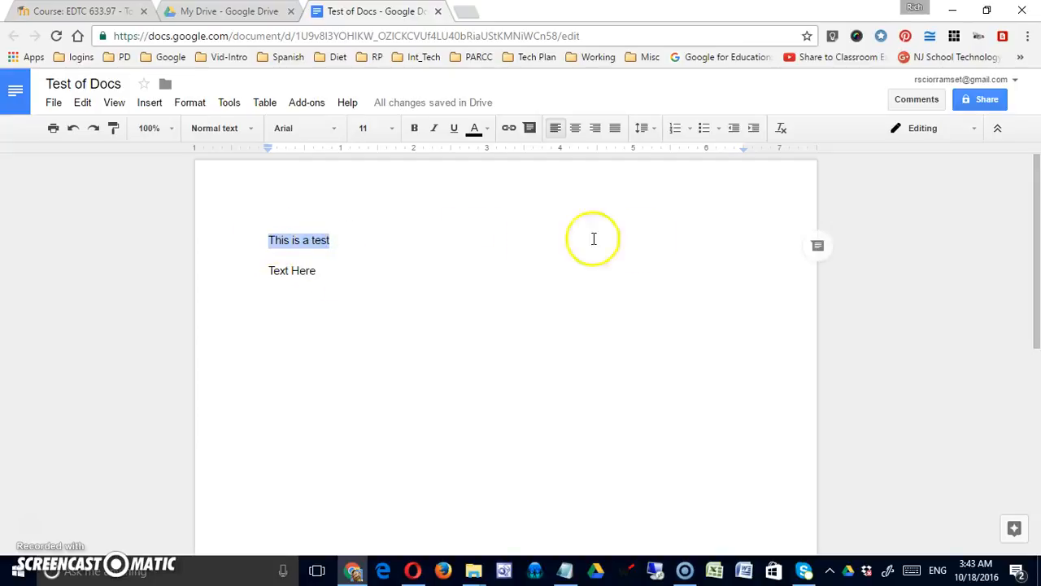
{"action": "left_click", "coordinate": [917, 102]}
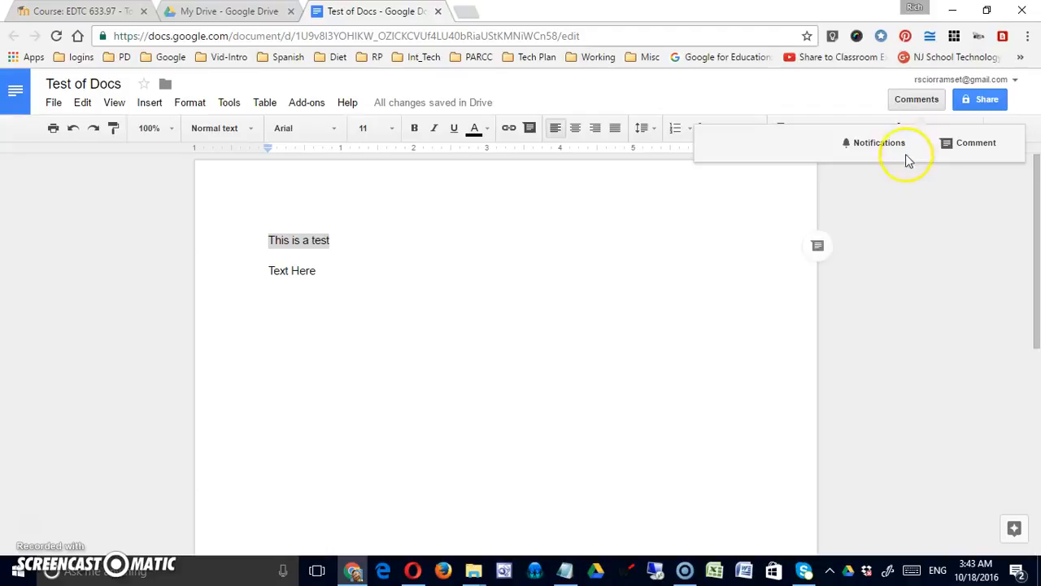
{"action": "left_click", "coordinate": [960, 143]}
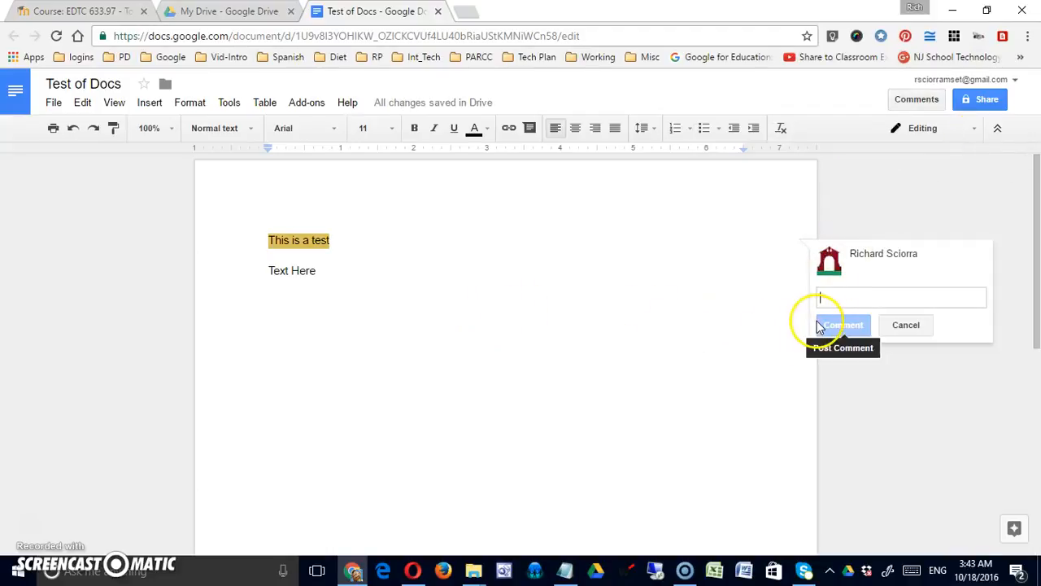
{"action": "type", "text": "This is a good title."}
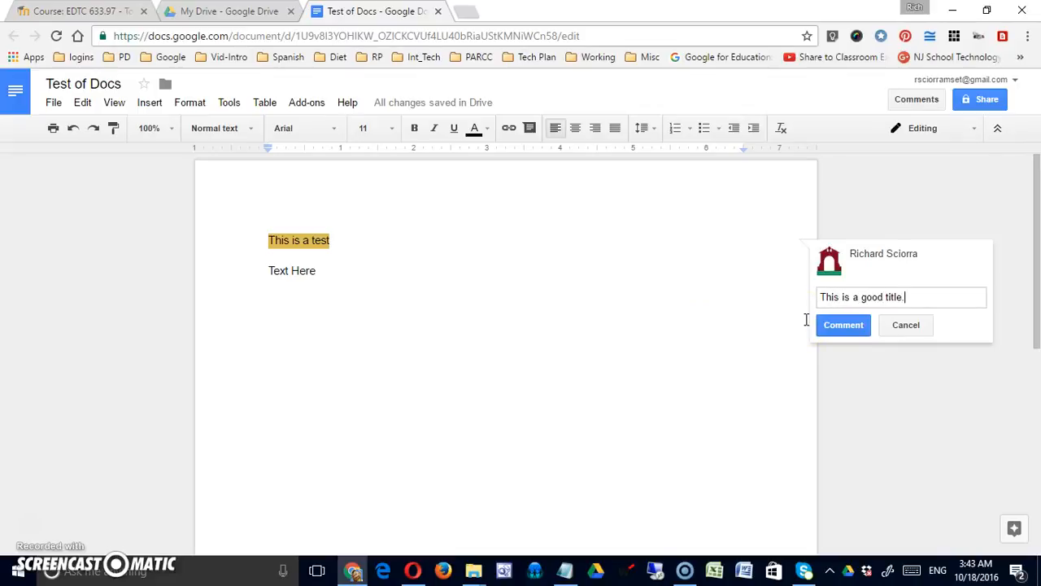
{"action": "left_click", "coordinate": [844, 325]}
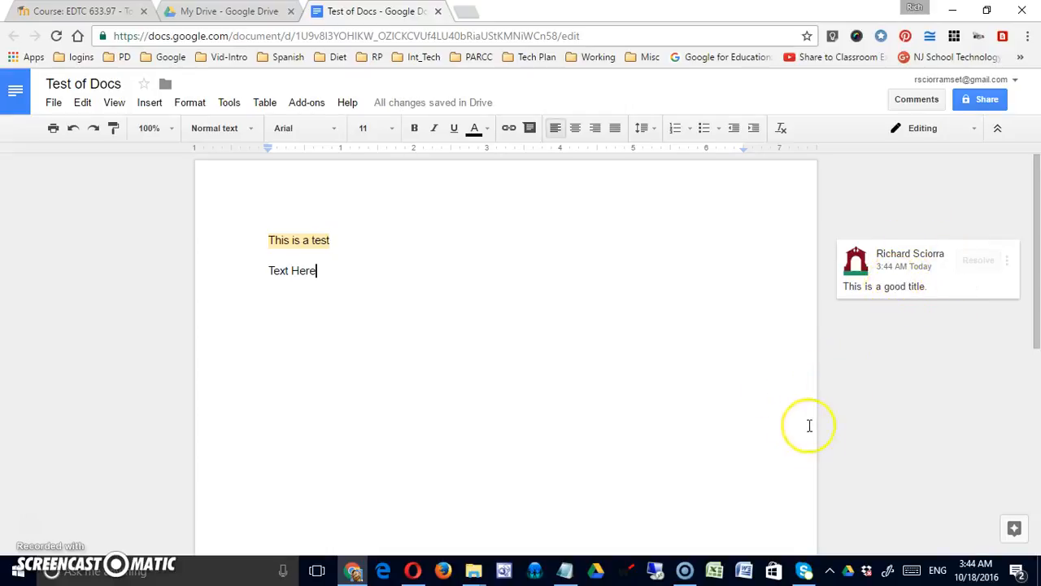
Fill the body below "This is a test" with many repeated lines of "Text Here" by pasting copies of the existing line.
{"action": "double_click", "coordinate": [300, 273]}
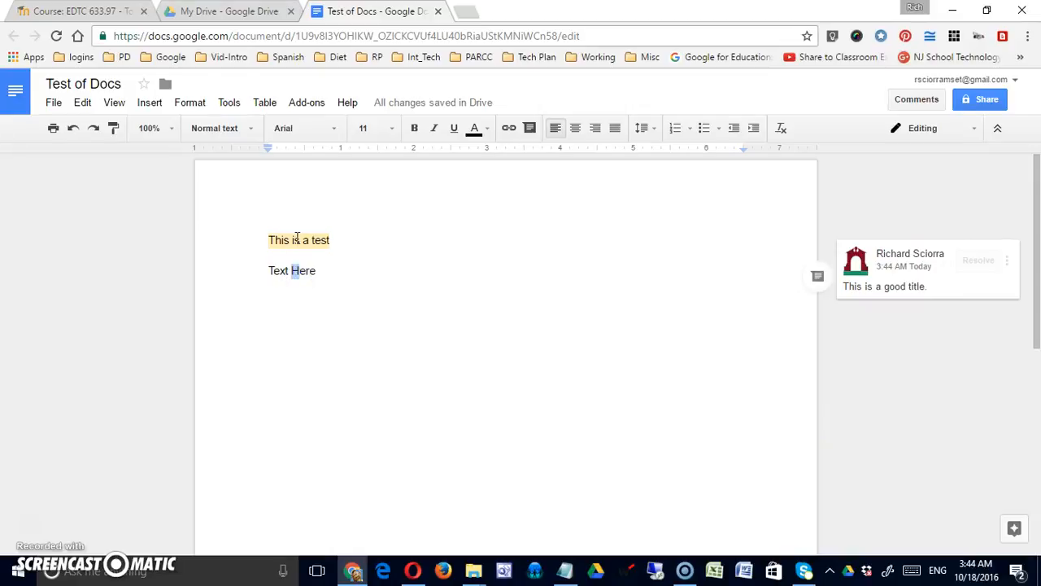
{"action": "left_click", "coordinate": [292, 240]}
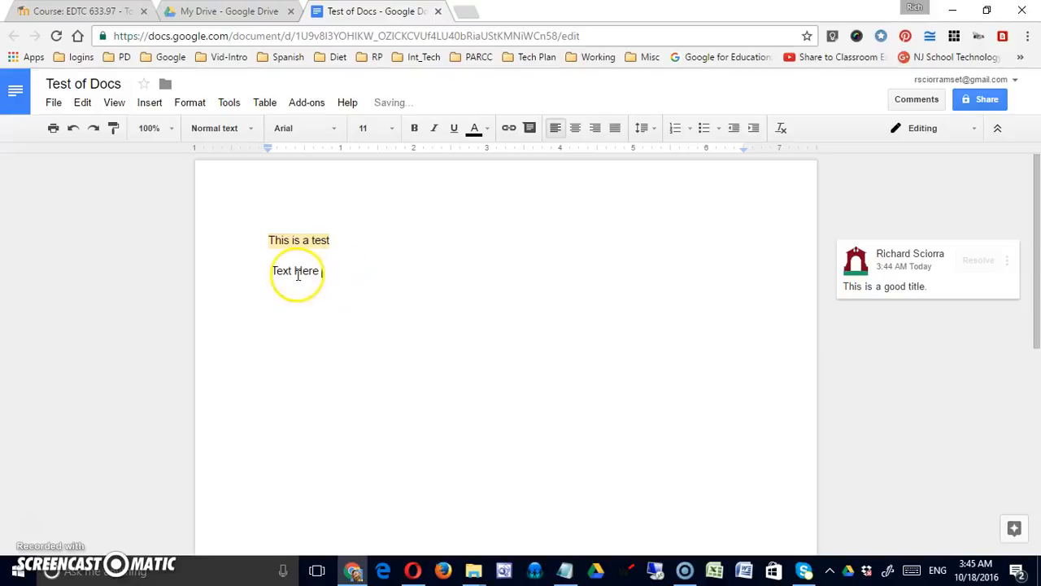
{"action": "left_click_drag", "start_coordinate": [275, 272], "coordinate": [343, 271]}
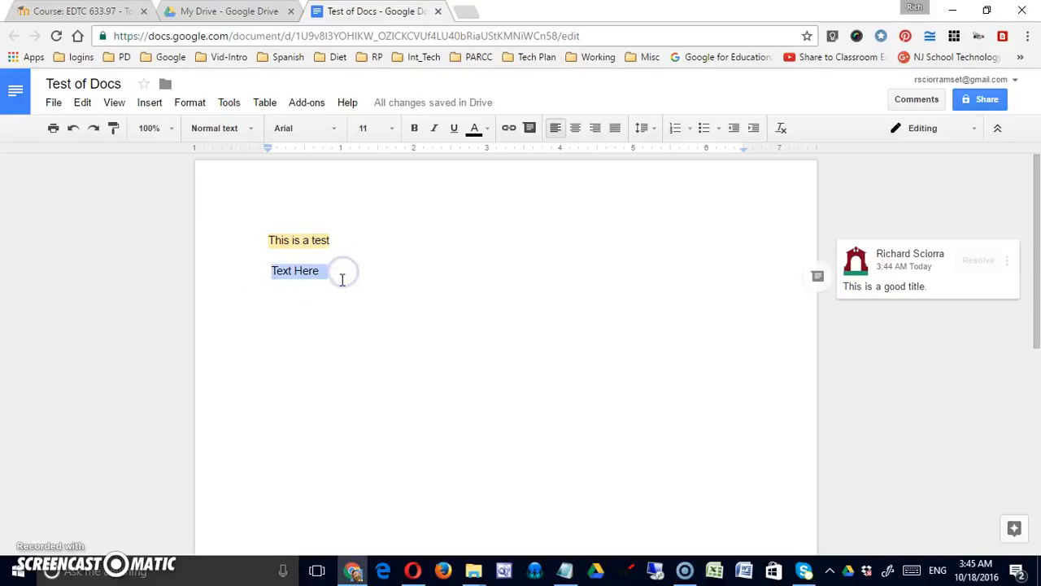
{"action": "key", "text": "ctrl+v"}
{"action": "key", "text": "ctrl+v"}
{"action": "key", "text": "ctrl+v"}
{"action": "key", "text": "ctrl+v"}
{"action": "key", "text": "ctrl+v"}
{"action": "key", "text": "ctrl+v"}
{"action": "key", "text": "ctrl+v"}
{"action": "left_click", "coordinate": [330, 288]}
{"action": "type", "text": "Text Here"}
{"action": "left_click", "coordinate": [323, 313]}
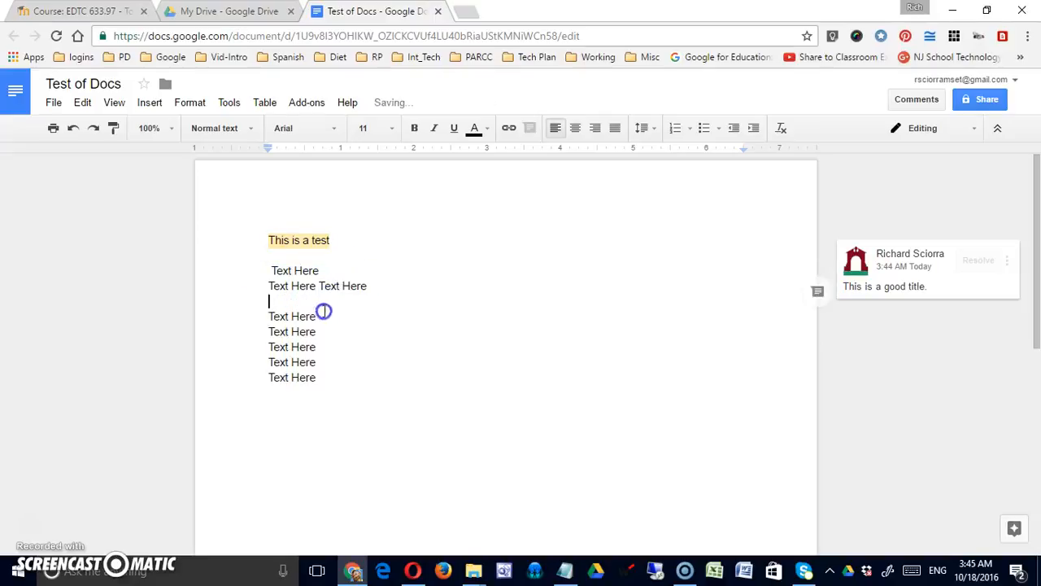
{"action": "key", "text": "ctrl+v"}
{"action": "key", "text": "ctrl+v"}
{"action": "key", "text": "ctrl+v"}
{"action": "left_click", "coordinate": [323, 396]}
{"action": "key", "text": "ctrl+v"}
{"action": "key", "text": "ctrl+v"}
{"action": "key", "text": "ctrl+v"}
{"action": "key", "text": "ctrl+v"}
{"action": "key", "text": "ctrl+v"}
{"action": "key", "text": "ctrl+v"}
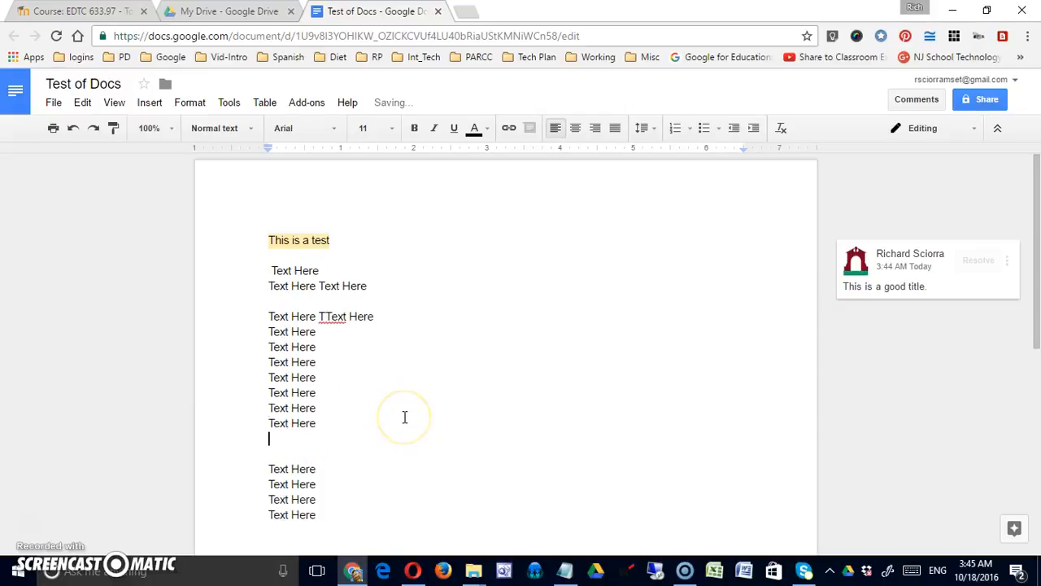
{"action": "scroll", "coordinate": [404, 415], "scroll_direction": "down", "scroll_amount": 1}
{"action": "scroll", "coordinate": [325, 350], "scroll_direction": "up", "scroll_amount": 1}
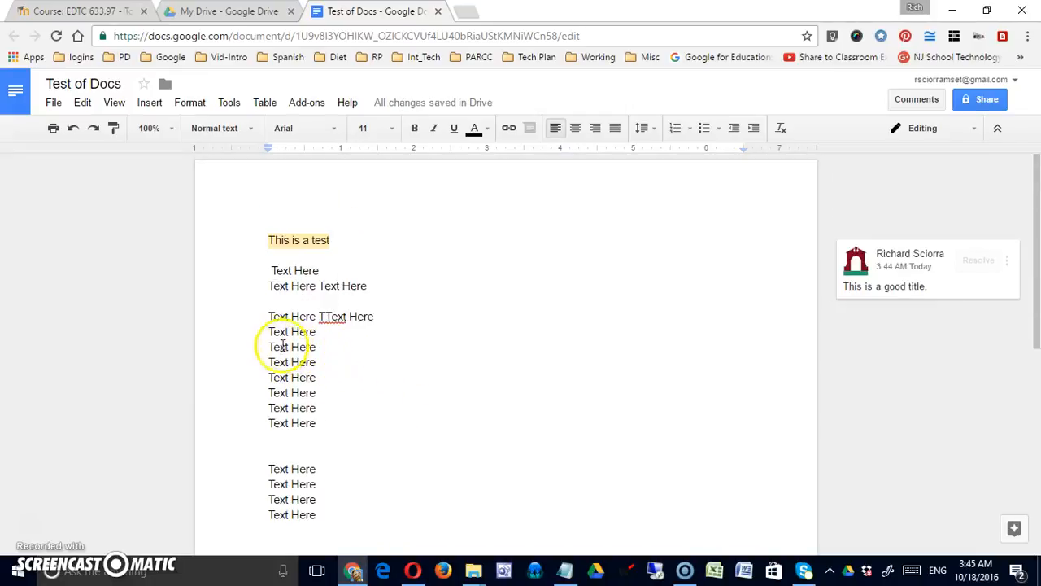
Post the comment "asfdasf" on the word "Here" in the line directly below "Text Here TText Here".
{"action": "double_click", "coordinate": [304, 331]}
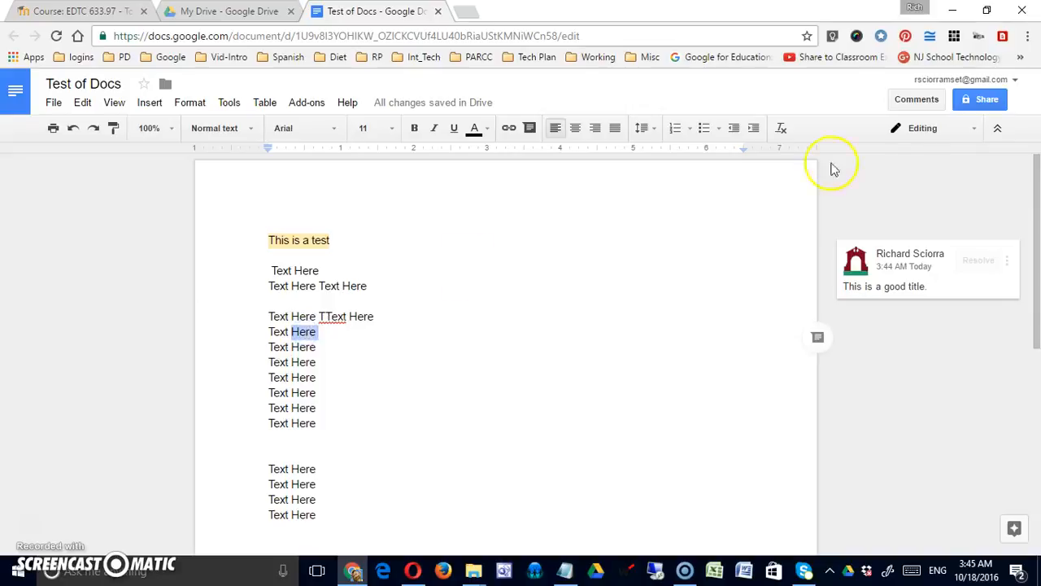
{"action": "left_click", "coordinate": [917, 98]}
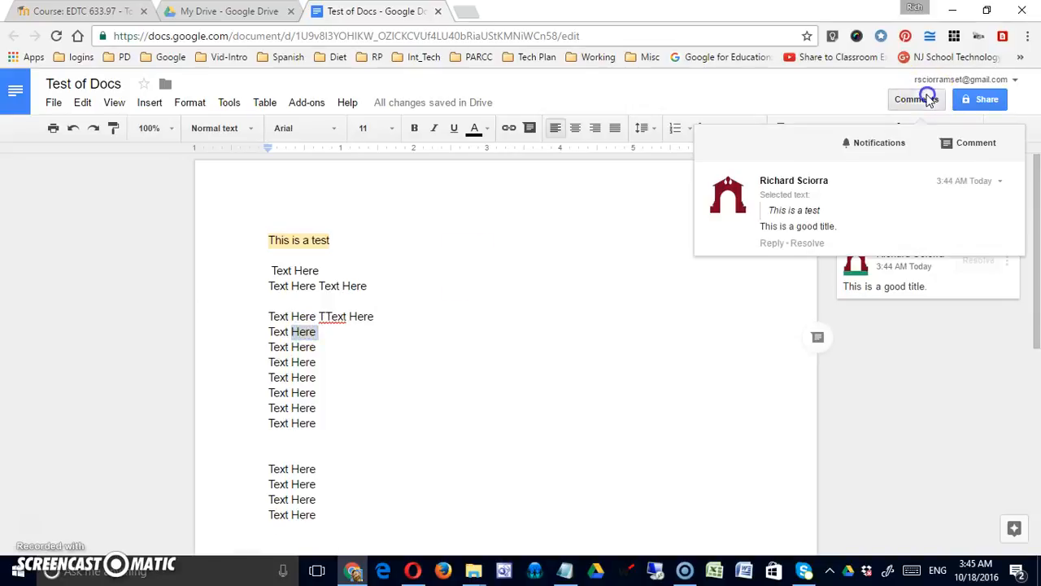
{"action": "left_click", "coordinate": [960, 143]}
{"action": "type", "text": "asfdasf"}
{"action": "left_click", "coordinate": [844, 420]}
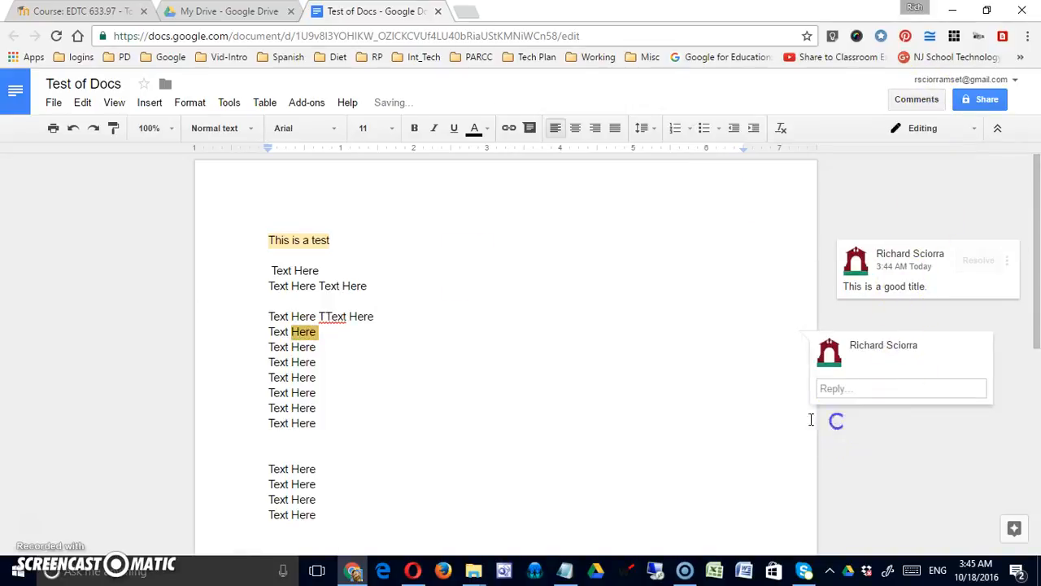
Post the comment "sadfaf" on the word "Text" in the second-to-last line of the upper block of text.
{"action": "double_click", "coordinate": [276, 407]}
{"action": "left_click", "coordinate": [920, 99]}
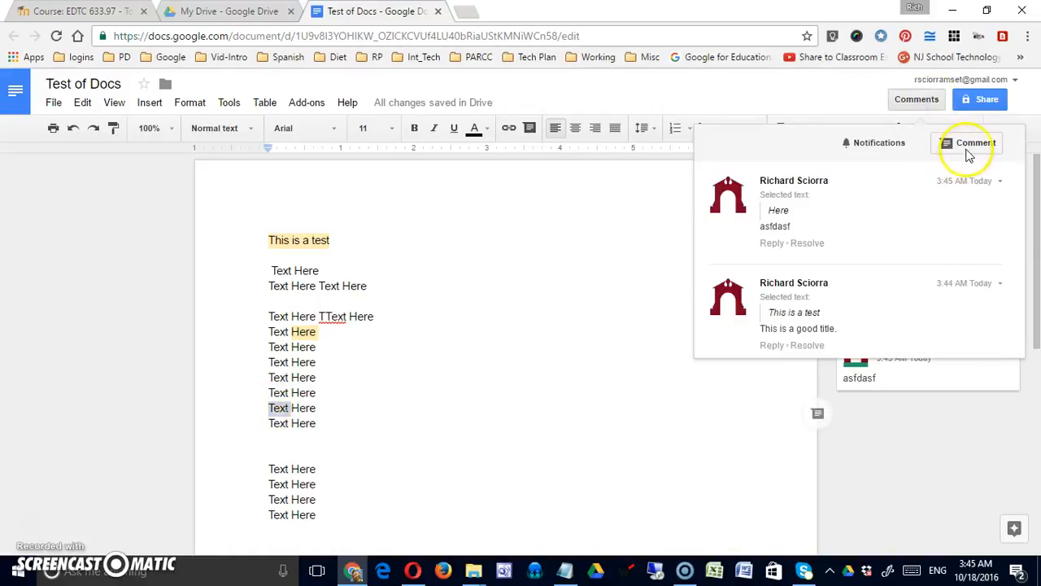
{"action": "left_click", "coordinate": [969, 146]}
{"action": "type", "text": "sadfaf"}
{"action": "left_click", "coordinate": [838, 491]}
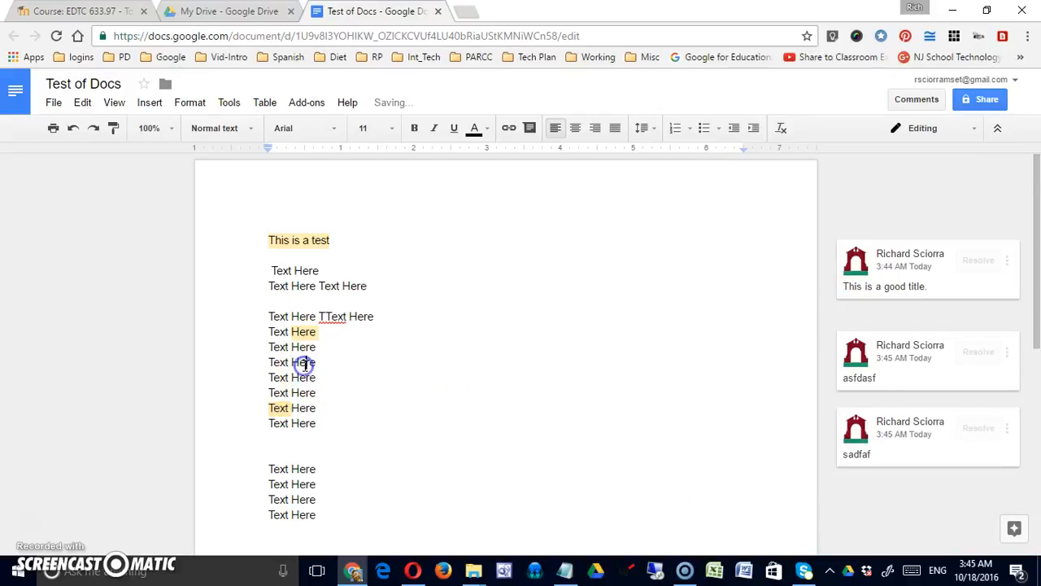
Post the comment "sadfadf" on the word "Here" two lines below the one carrying the "asfdasf" comment.
{"action": "left_click", "coordinate": [924, 99]}
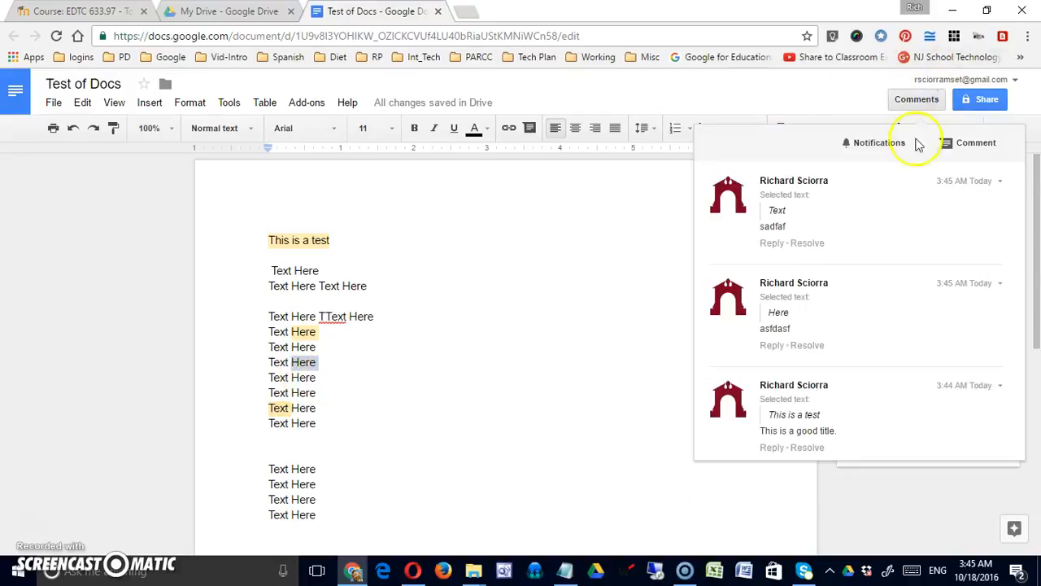
{"action": "left_click", "coordinate": [965, 142]}
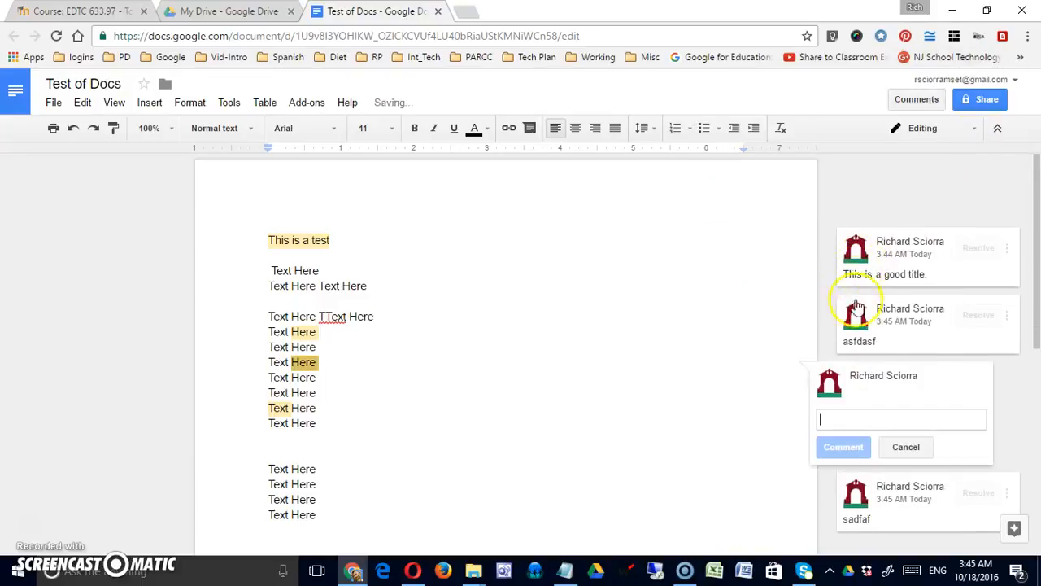
{"action": "type", "text": "sadfadf"}
{"action": "left_click", "coordinate": [842, 449]}
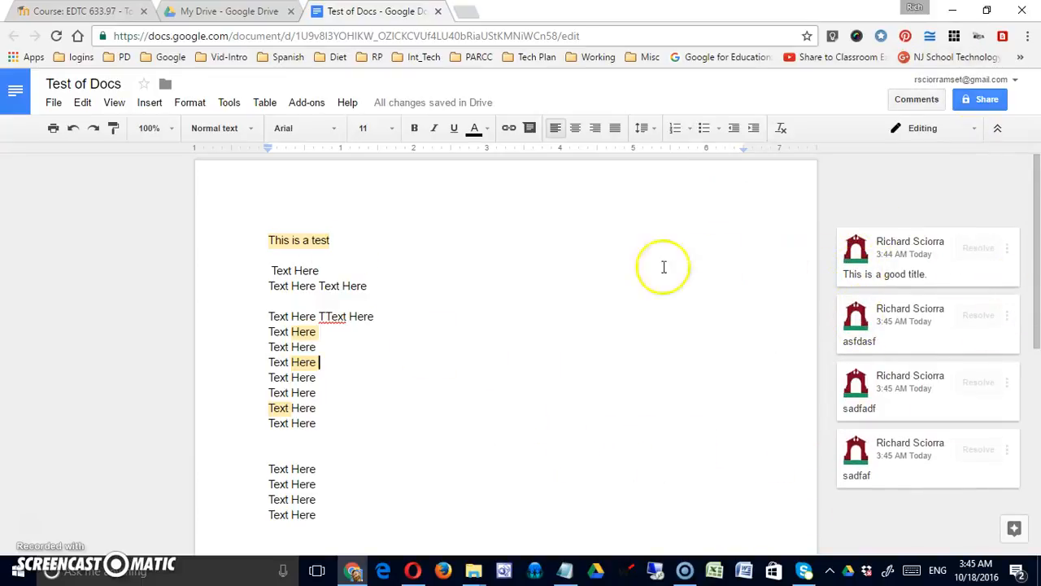
Examine how the highlighted words relate to their comments by selecting the "Here" that carries the "asfdasf" comment.
{"action": "left_click_drag", "start_coordinate": [662, 267], "coordinate": [553, 283]}
{"action": "left_click", "coordinate": [523, 304]}
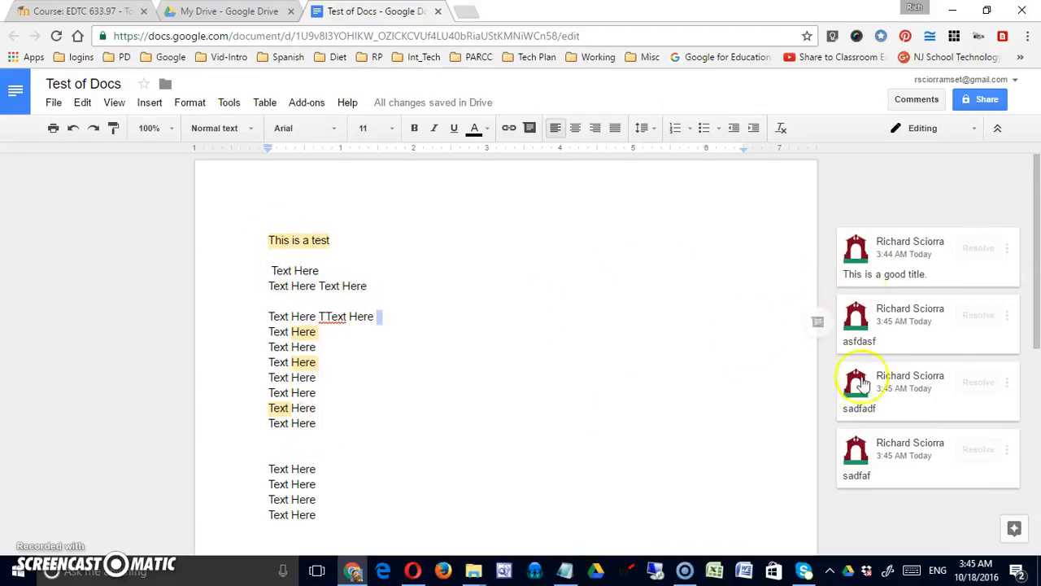
{"action": "left_click", "coordinate": [603, 340]}
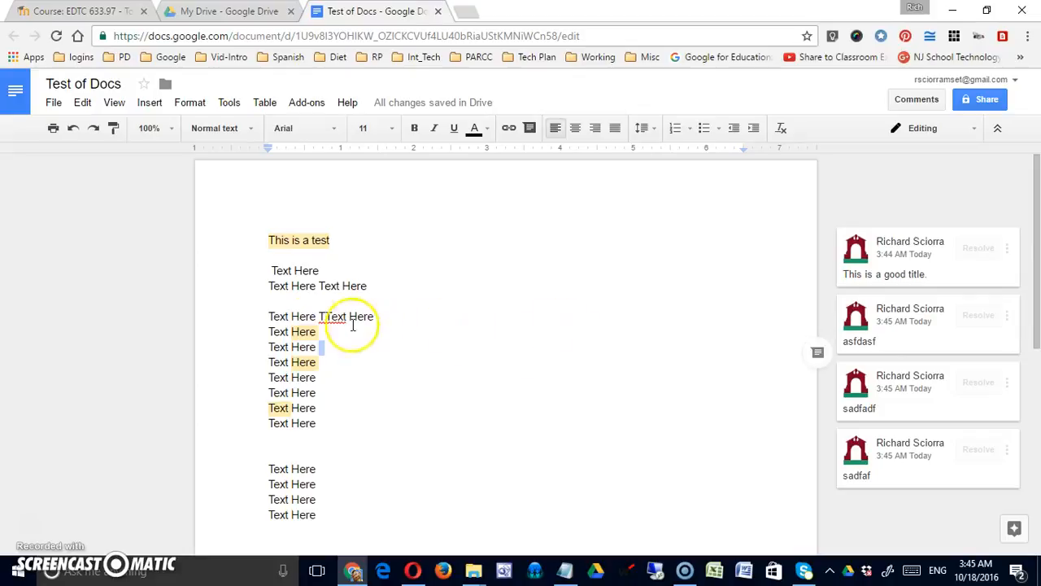
{"action": "left_click", "coordinate": [301, 329]}
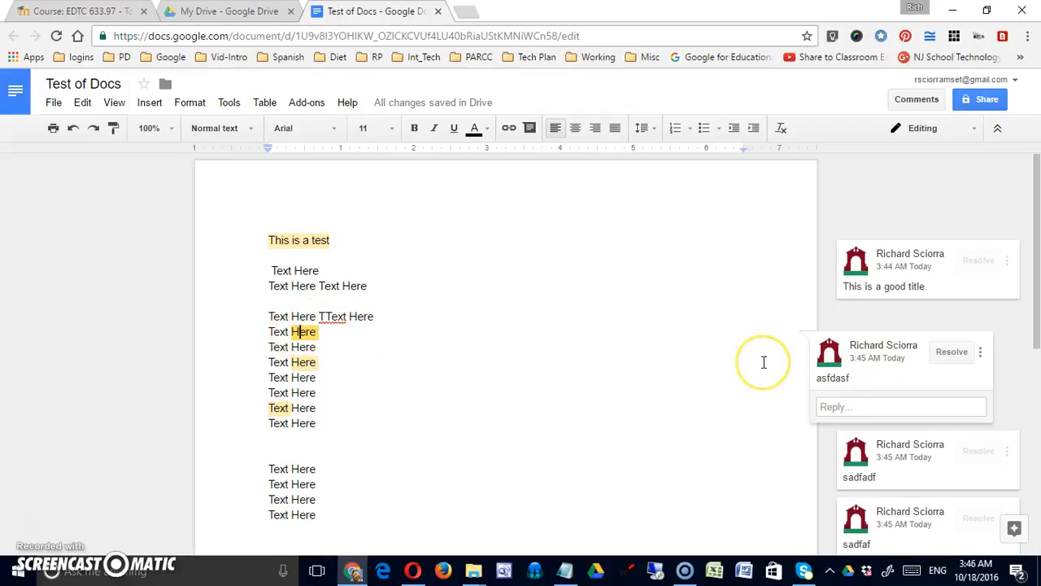
{"action": "left_click", "coordinate": [628, 366]}
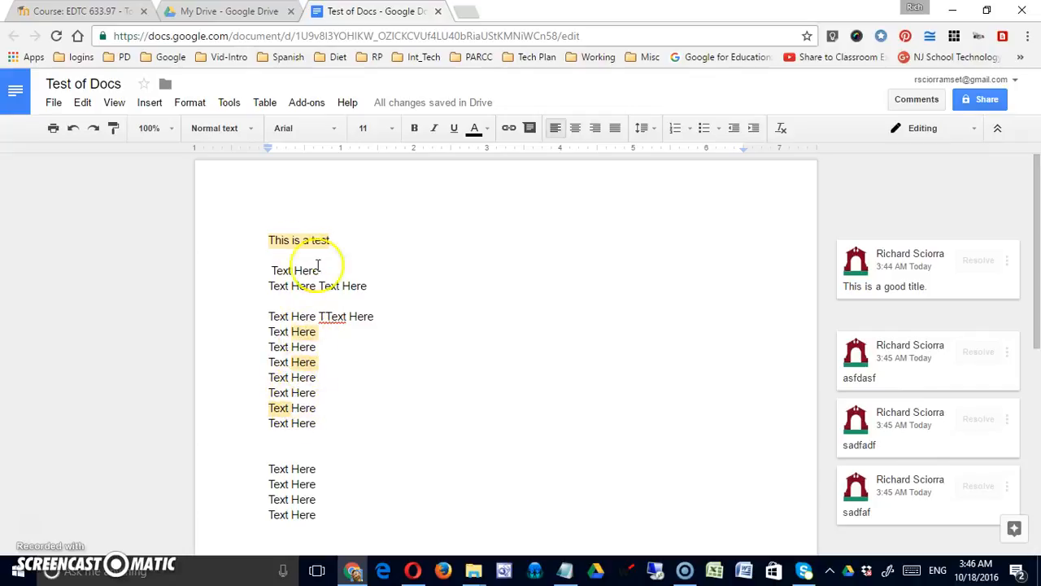
Reply "I am replying" to the "sadfadf" comment.
{"action": "left_click", "coordinate": [905, 437]}
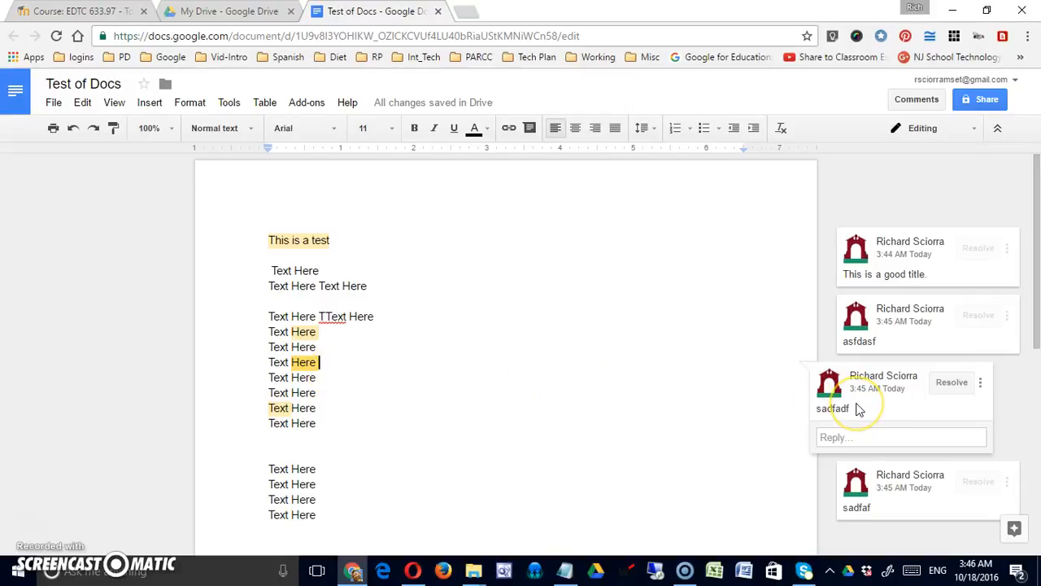
{"action": "left_click", "coordinate": [846, 440]}
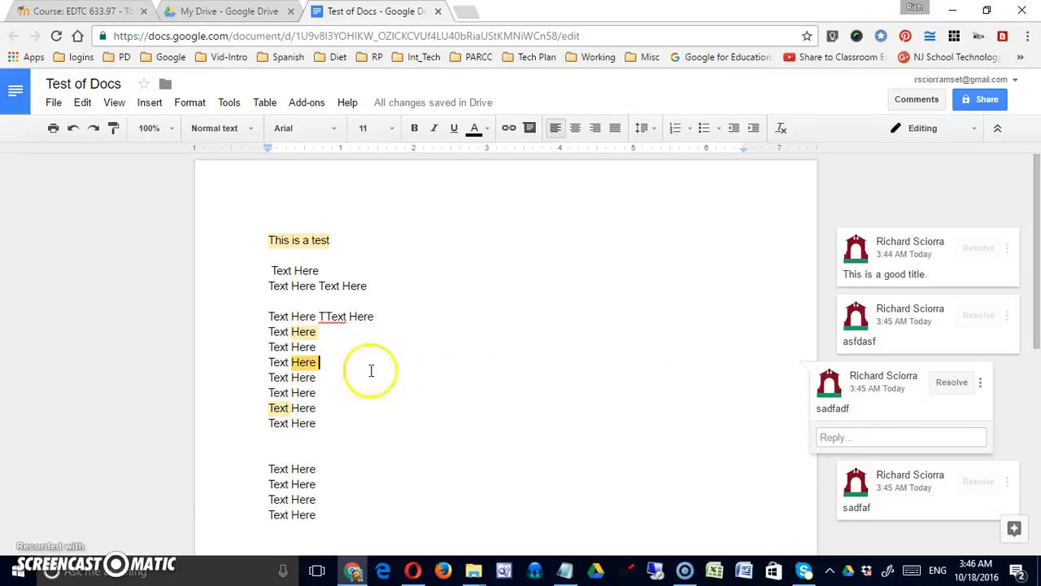
{"action": "left_click", "coordinate": [838, 438]}
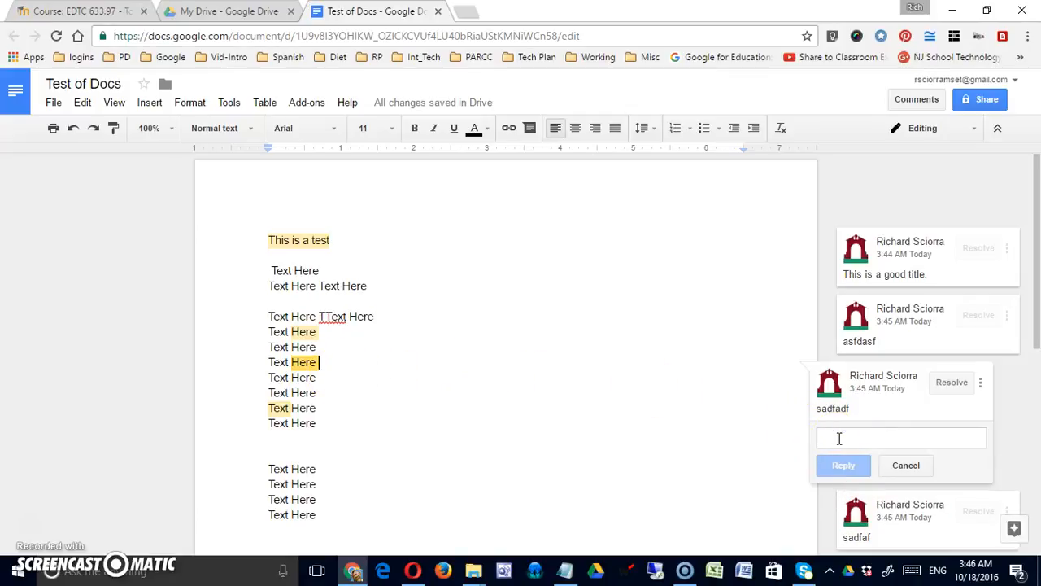
{"action": "type", "text": "I am repl"}
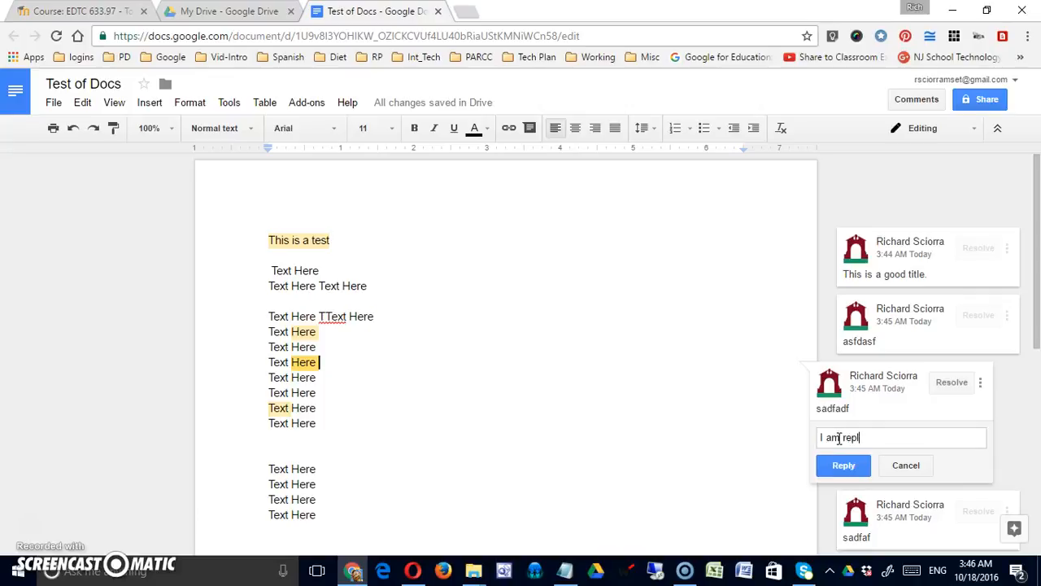
{"action": "left_click", "coordinate": [846, 464]}
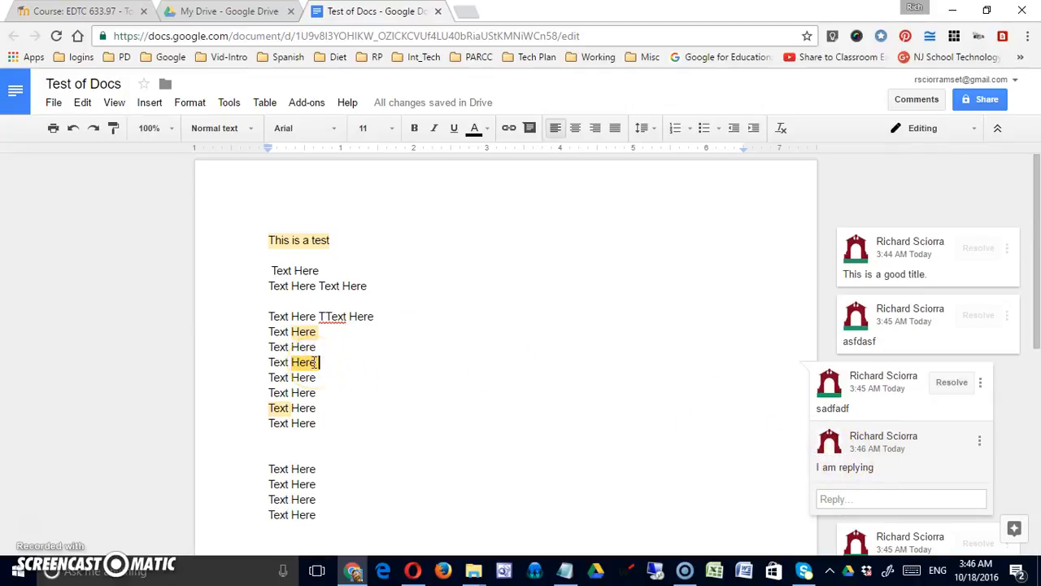
Resolve the "sadfadf" comment thread and re-open it from the document's comment history.
{"action": "left_click", "coordinate": [788, 316]}
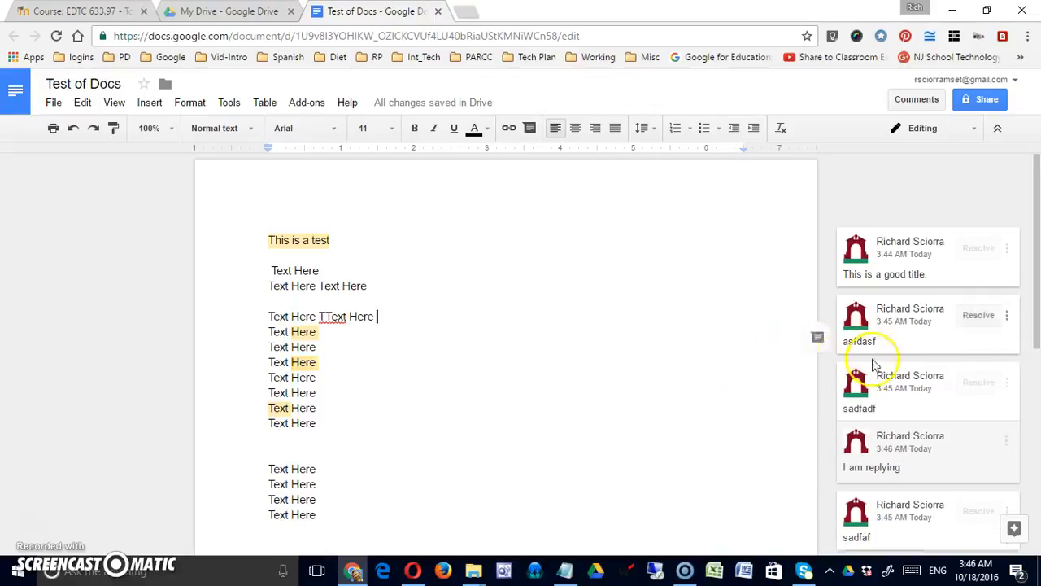
{"action": "left_click", "coordinate": [979, 382]}
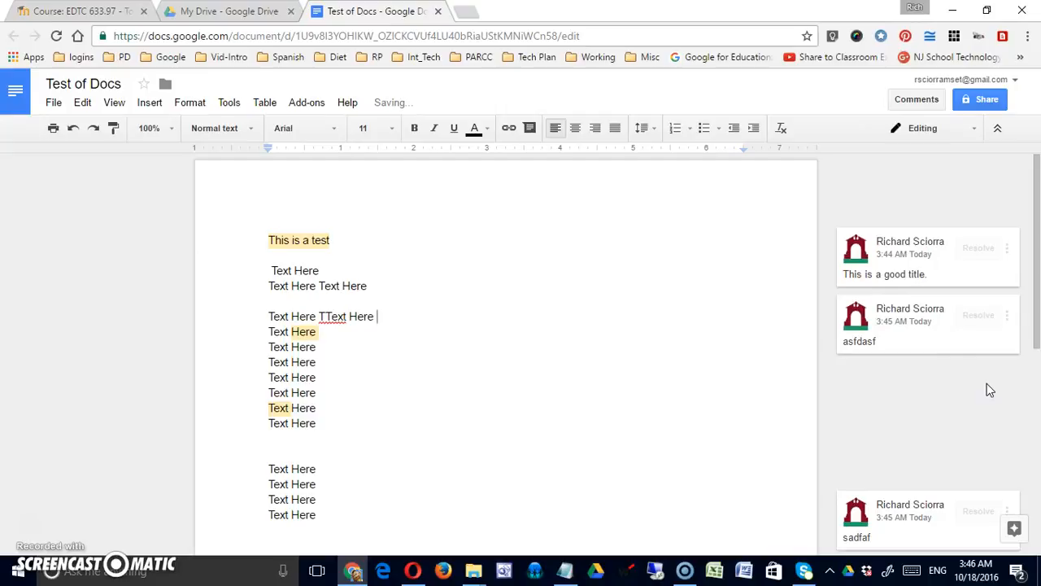
{"action": "left_click", "coordinate": [913, 100]}
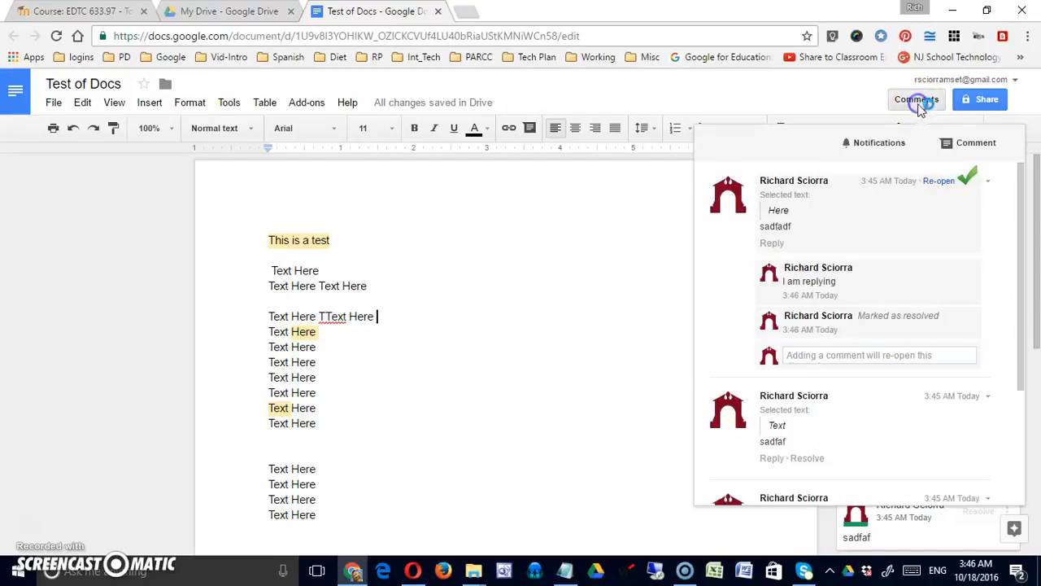
{"action": "left_click_drag", "start_coordinate": [1021, 323], "coordinate": [1030, 279]}
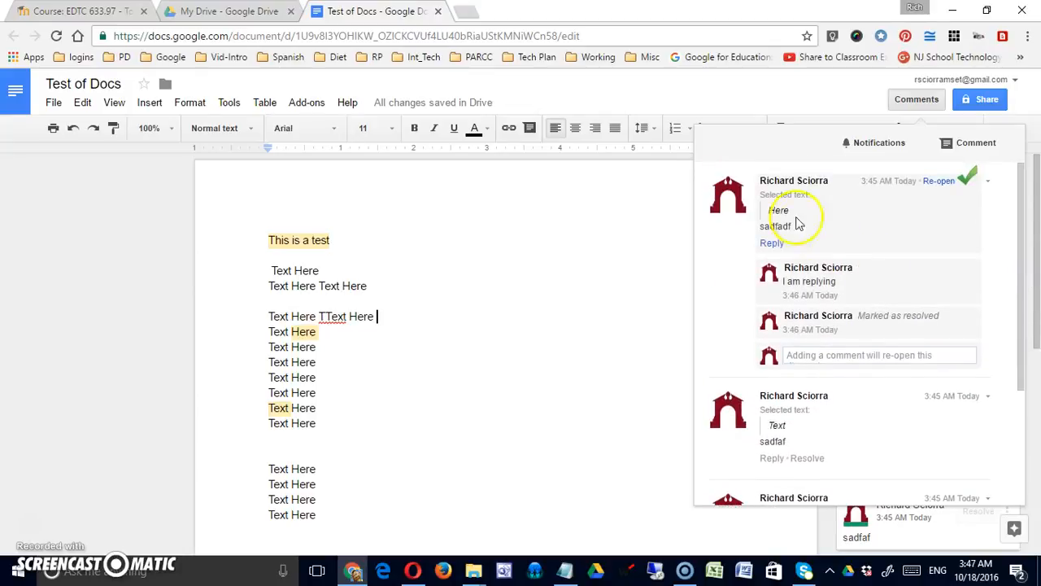
{"action": "left_click", "coordinate": [940, 181]}
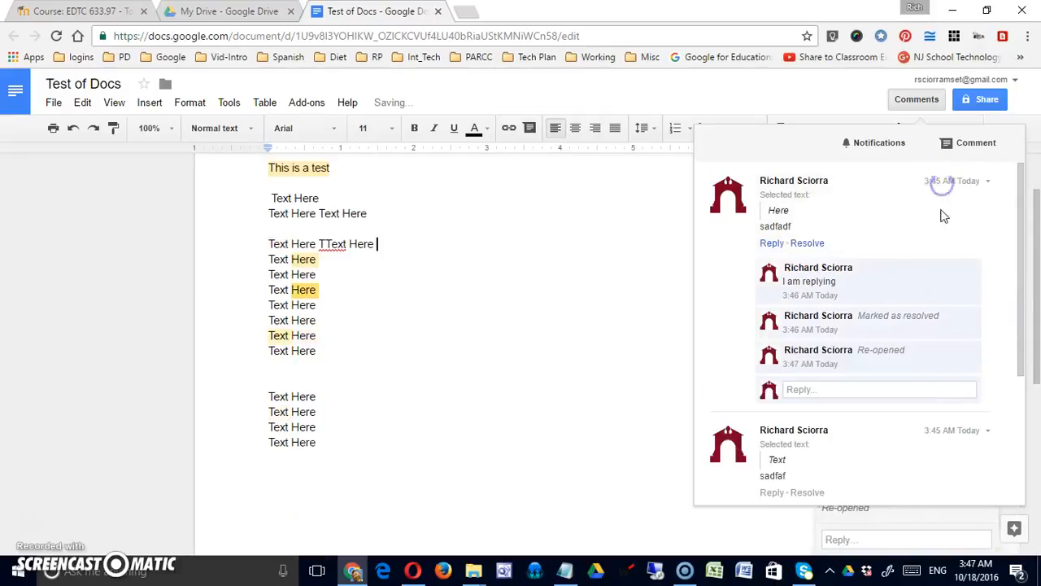
{"action": "left_click", "coordinate": [643, 342]}
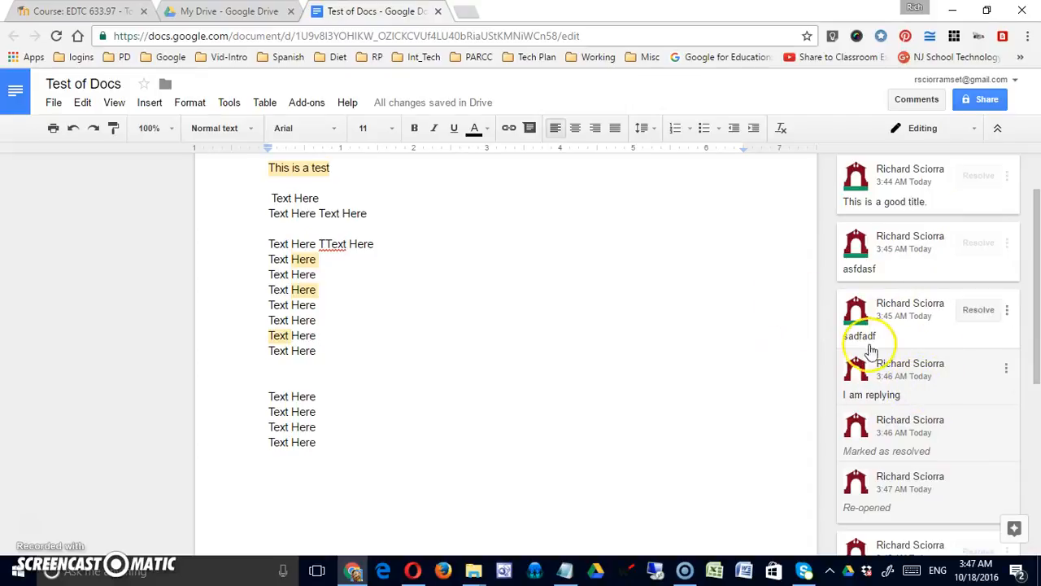
{"action": "left_click", "coordinate": [1007, 314]}
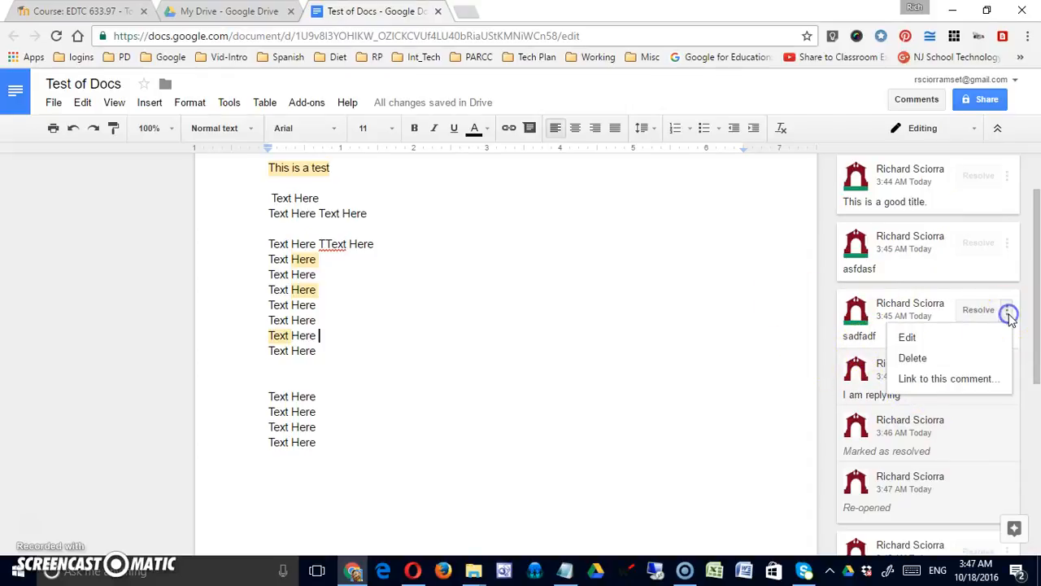
{"action": "left_click", "coordinate": [918, 337]}
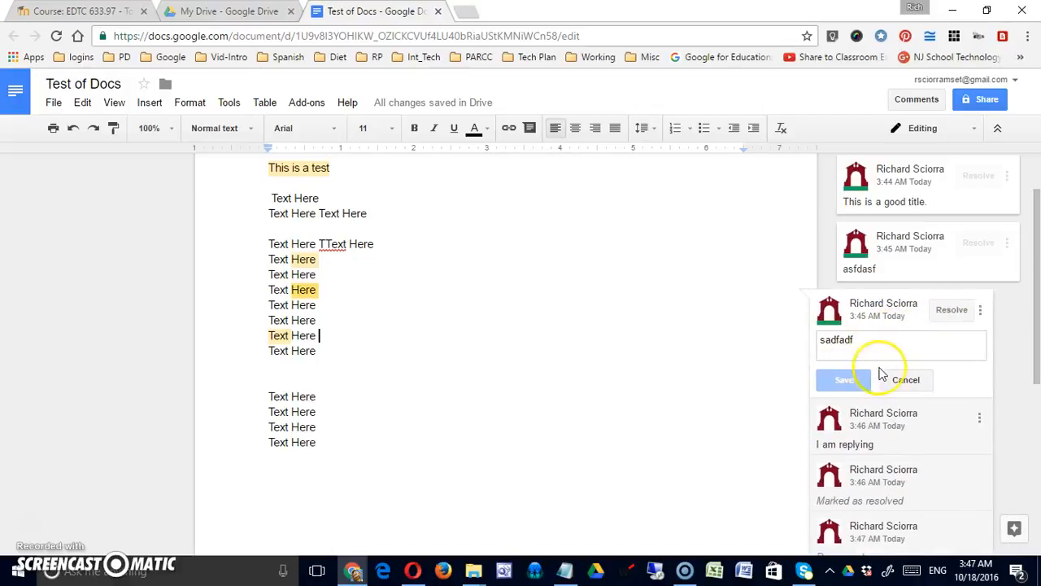
{"action": "left_click", "coordinate": [907, 381]}
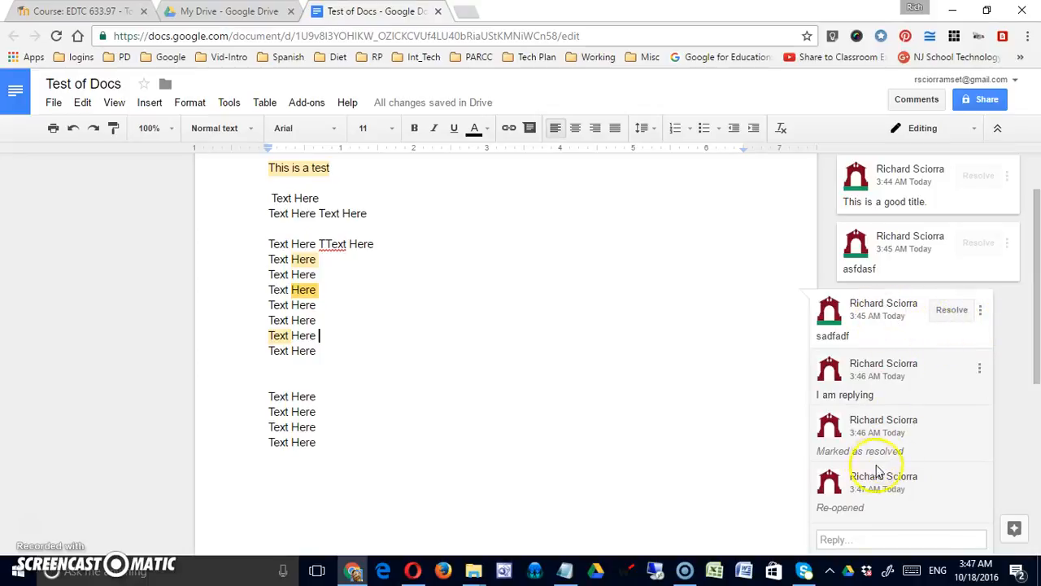
Delete the whole "sadfadf" comment thread, including its reply.
{"action": "left_click", "coordinate": [981, 311]}
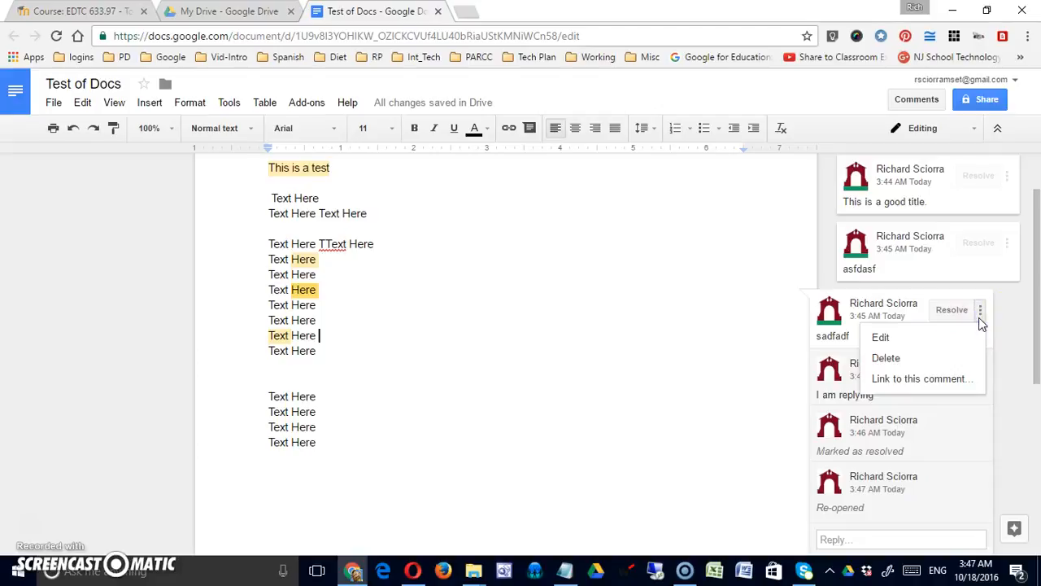
{"action": "left_click", "coordinate": [904, 360]}
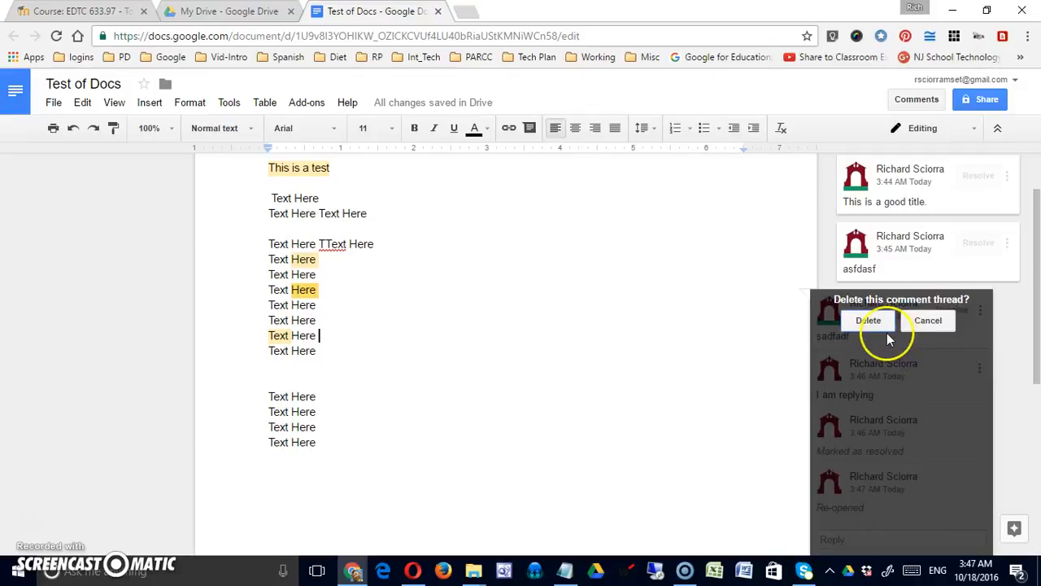
{"action": "left_click", "coordinate": [877, 322]}
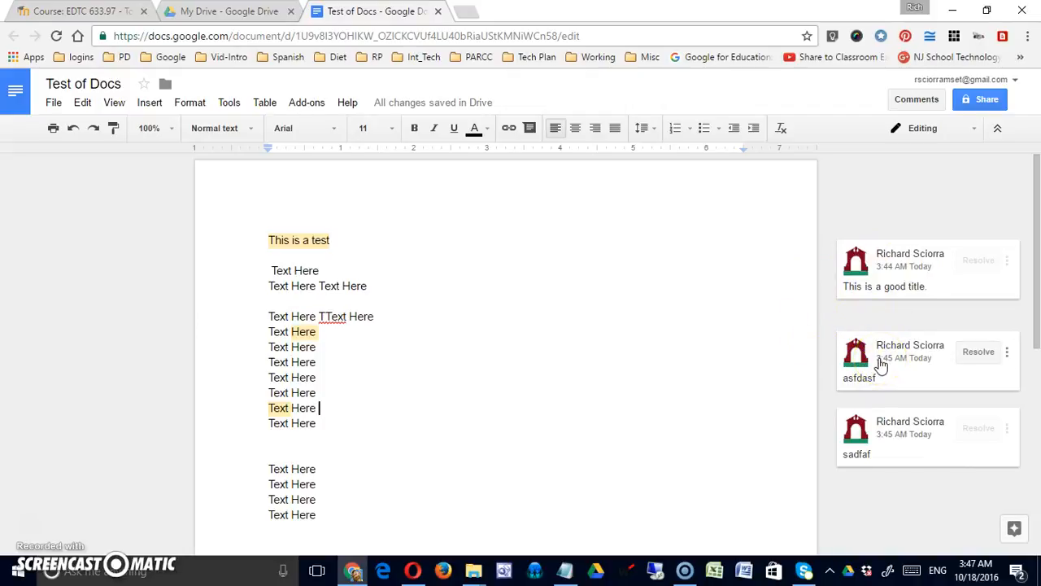
Copy the direct link to the "asfdasf" comment.
{"action": "mouse_move", "coordinate": [923, 429]}
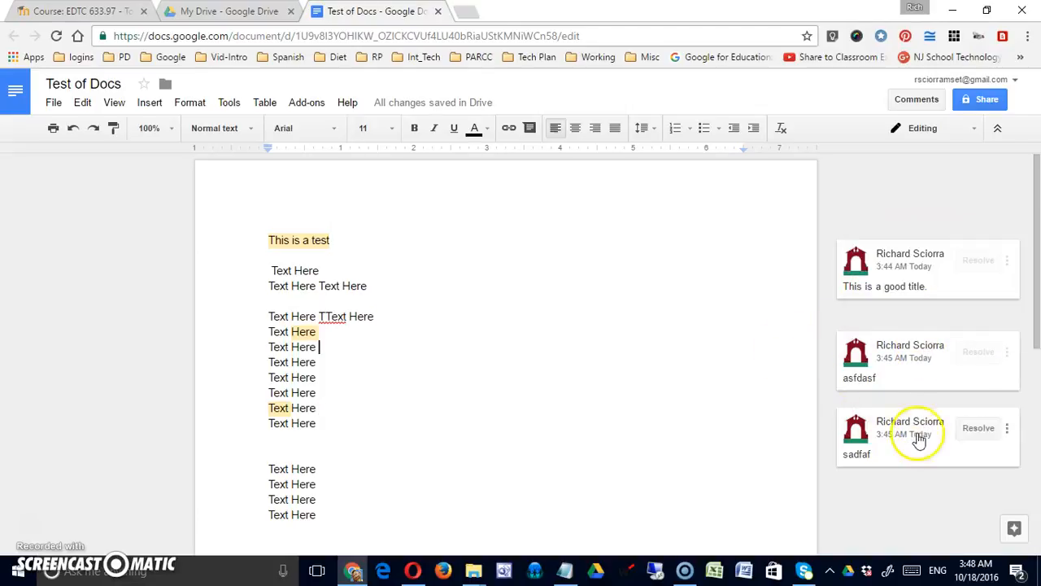
{"action": "left_click", "coordinate": [1007, 351]}
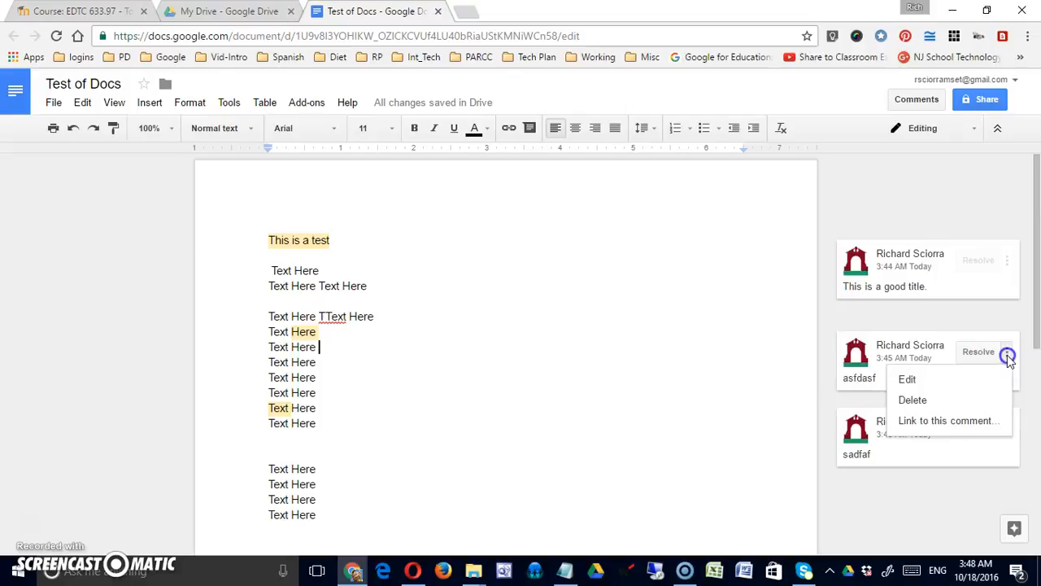
{"action": "left_click", "coordinate": [935, 423]}
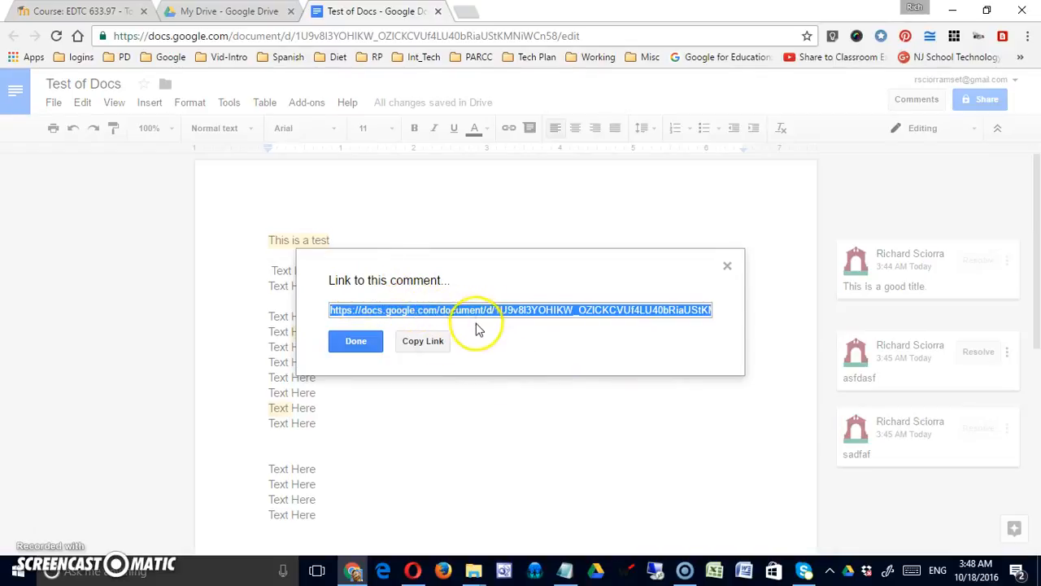
{"action": "left_click", "coordinate": [433, 340]}
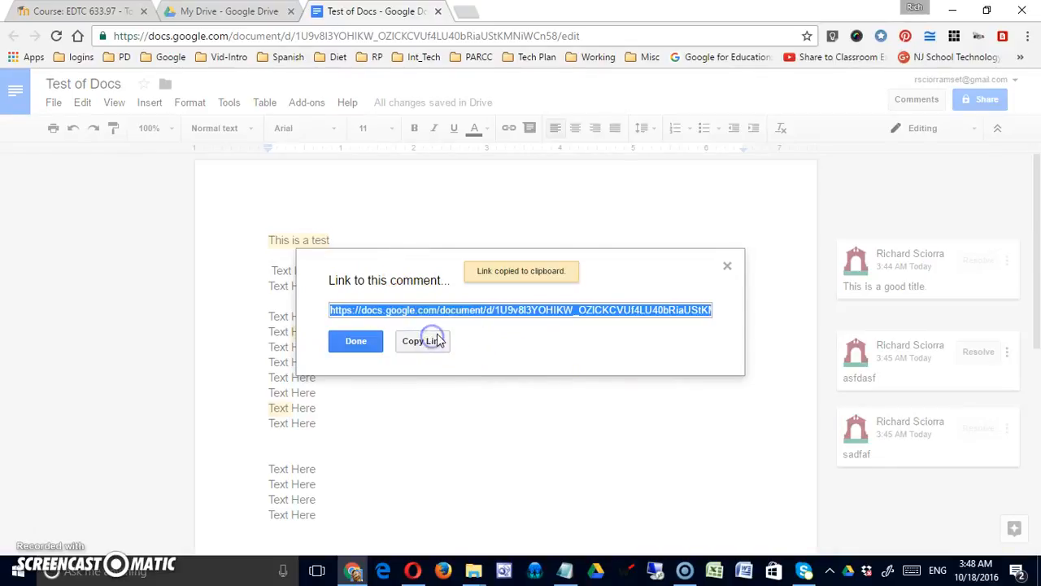
Check the copied comment link in a new browser tab, closing that tab and the link dialog when done.
{"action": "left_click", "coordinate": [464, 18]}
{"action": "right_click", "coordinate": [449, 34]}
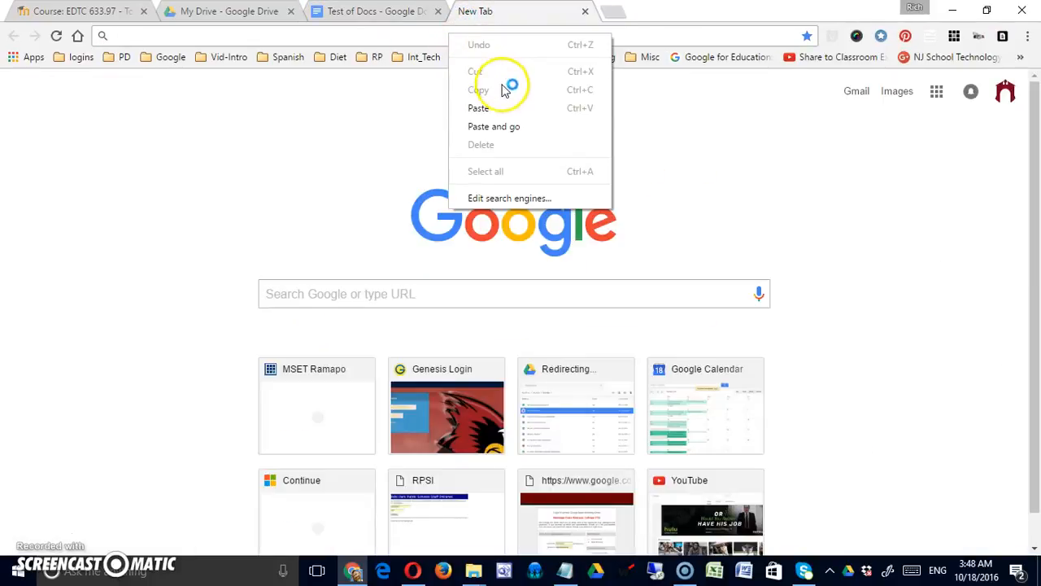
{"action": "left_click", "coordinate": [504, 108]}
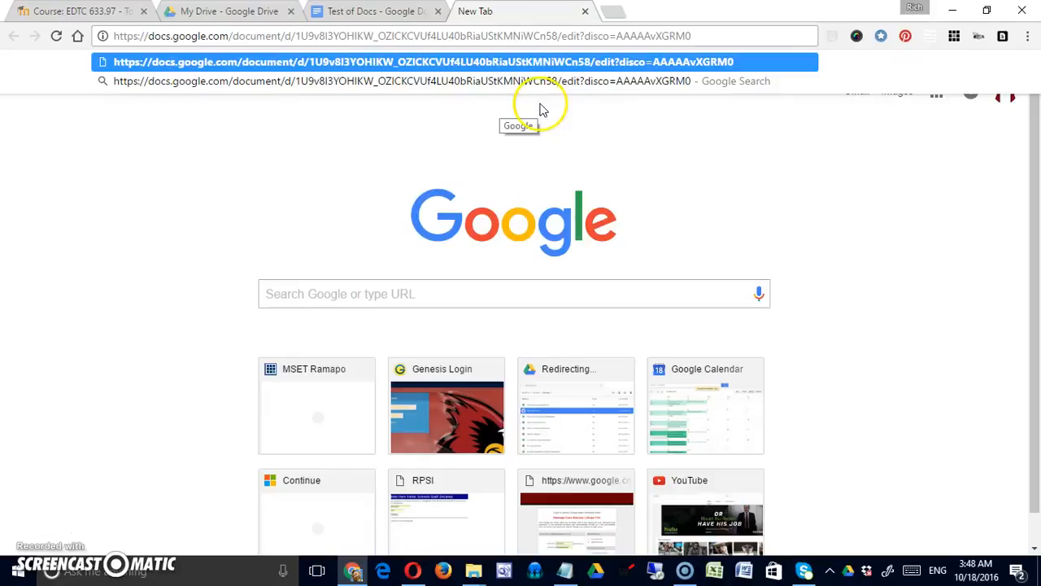
{"action": "key", "text": "Return"}
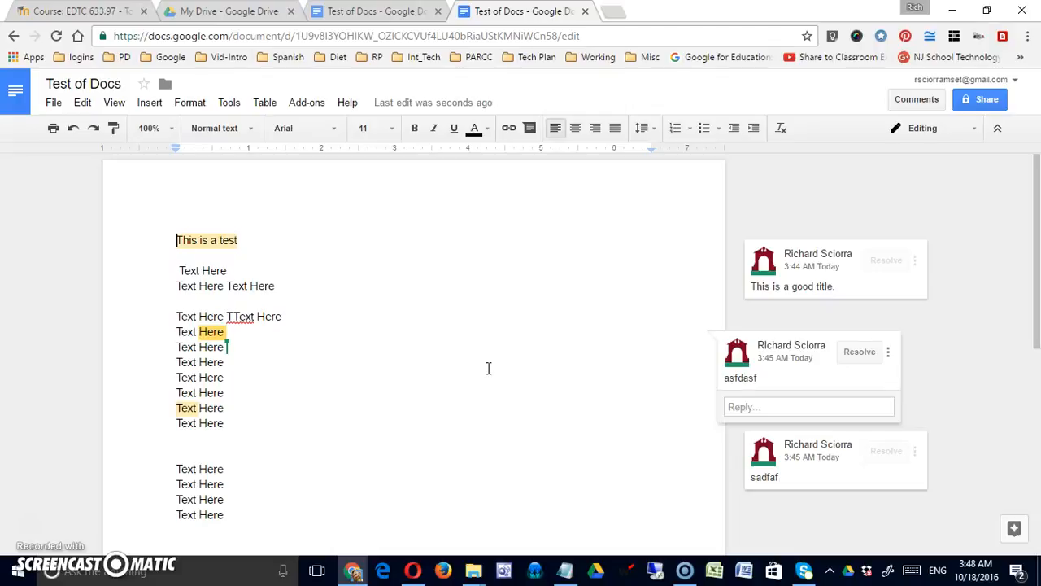
{"action": "left_click", "coordinate": [987, 289]}
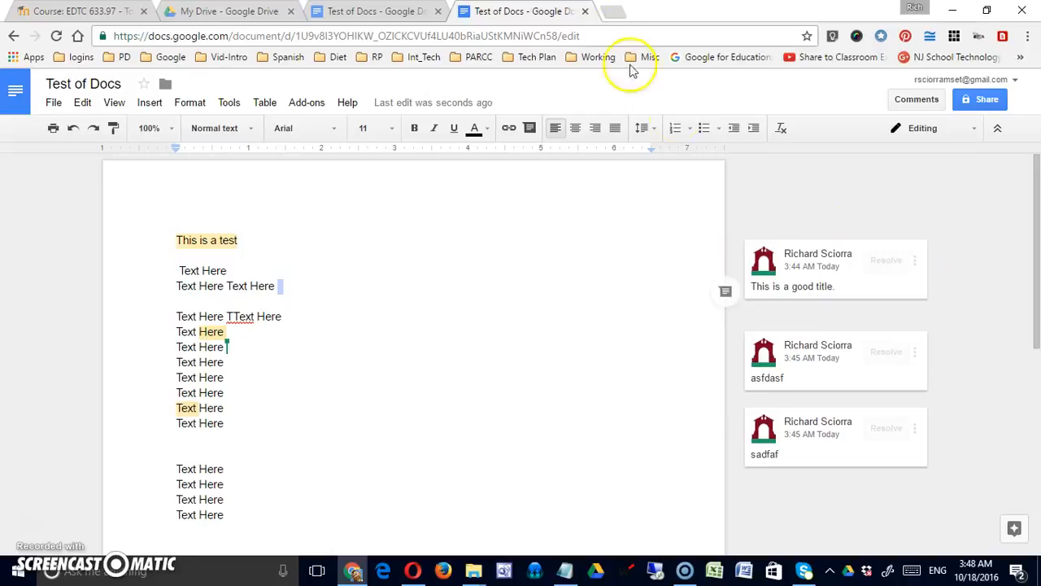
{"action": "left_click", "coordinate": [585, 11]}
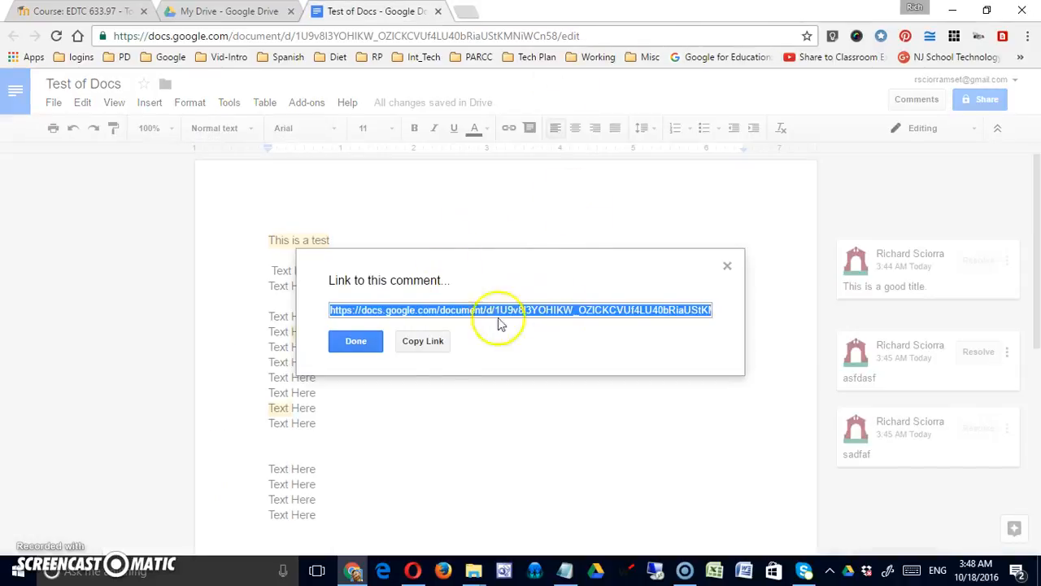
{"action": "left_click", "coordinate": [353, 343]}
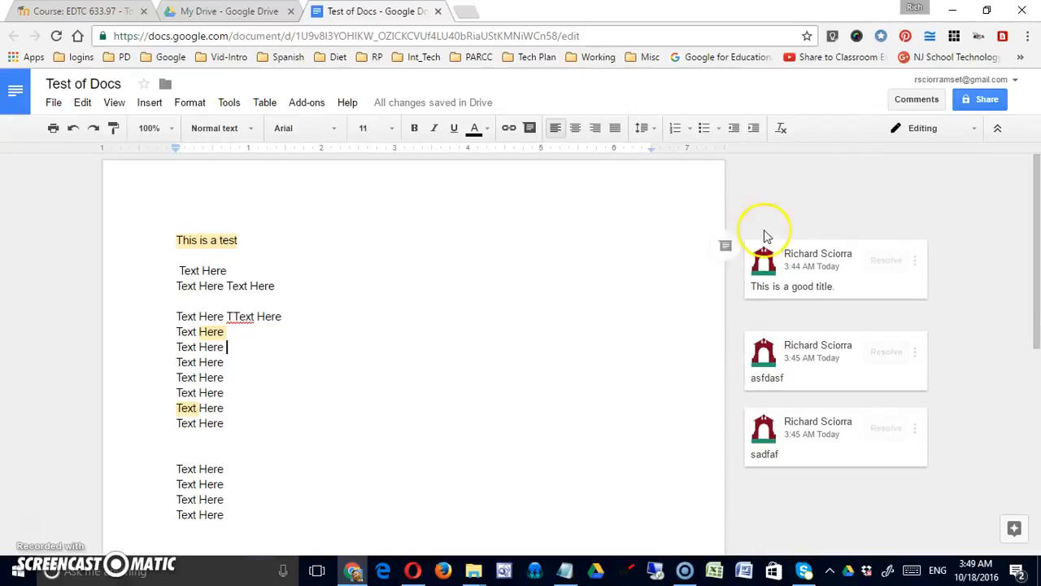
Hide the document's title and menu area and show it again, twice.
{"action": "left_click", "coordinate": [998, 133]}
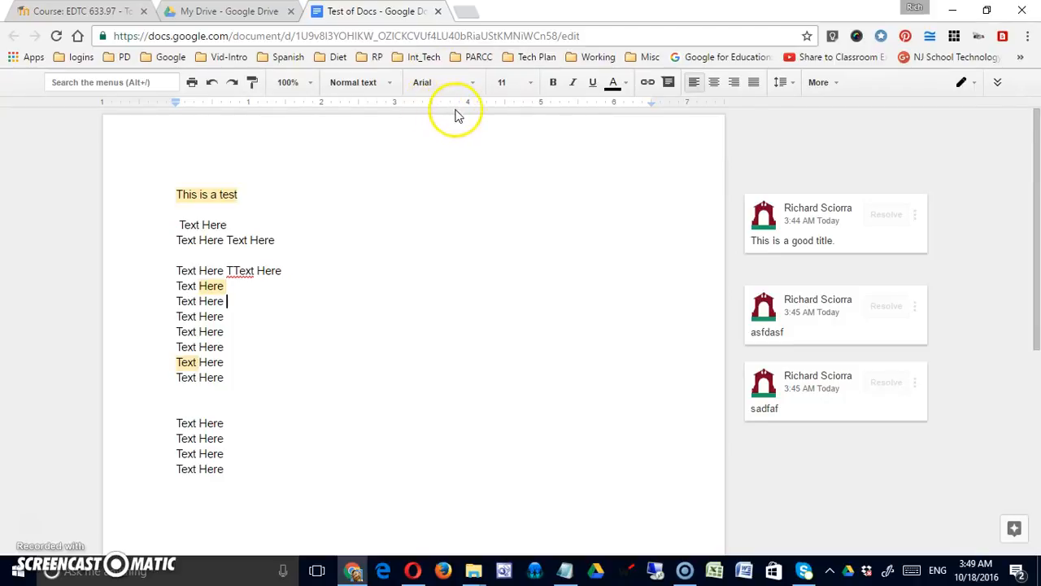
{"action": "left_click", "coordinate": [1001, 83]}
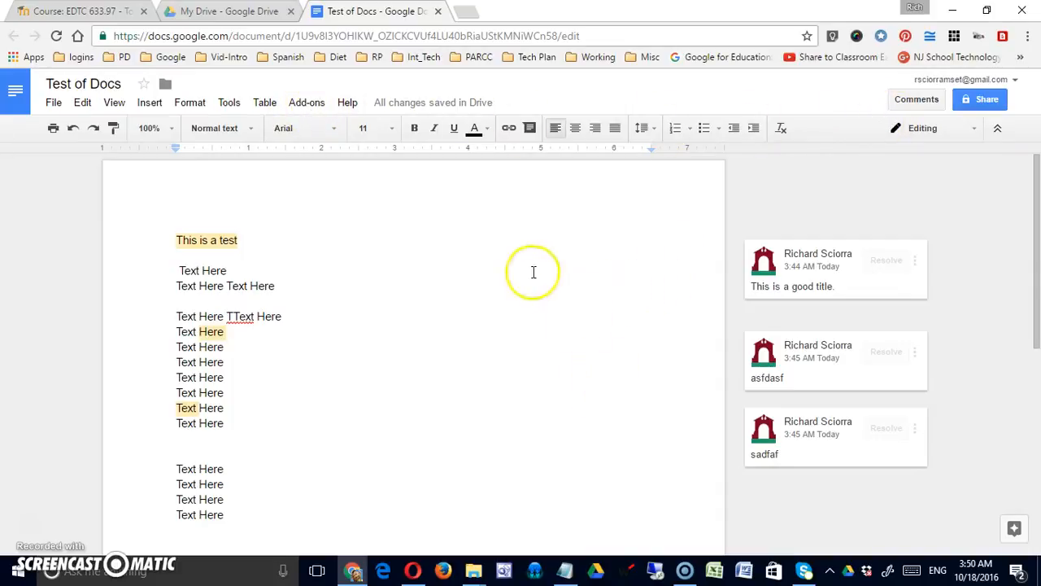
{"action": "left_click", "coordinate": [997, 130]}
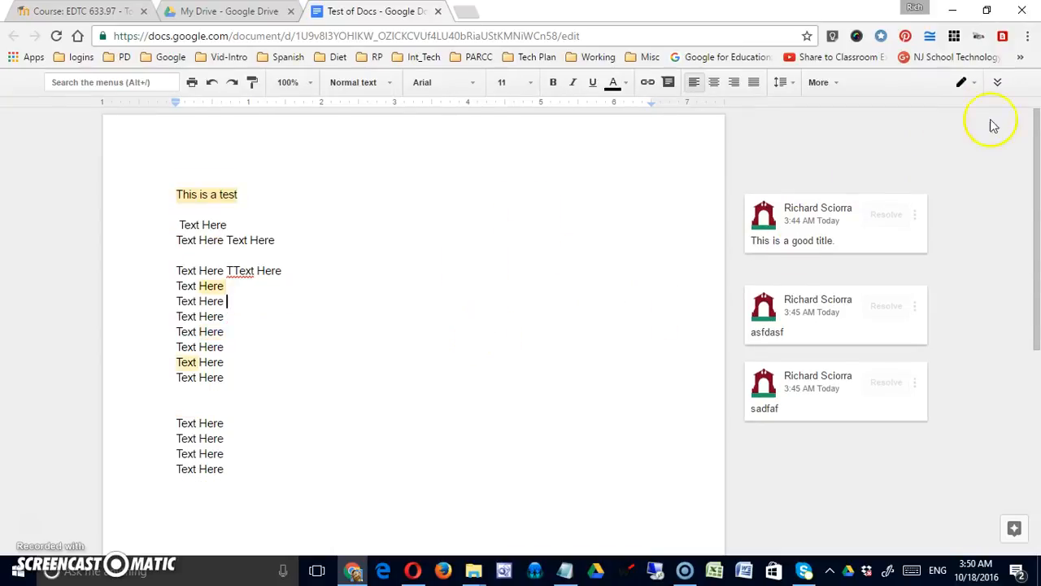
{"action": "left_click", "coordinate": [999, 83]}
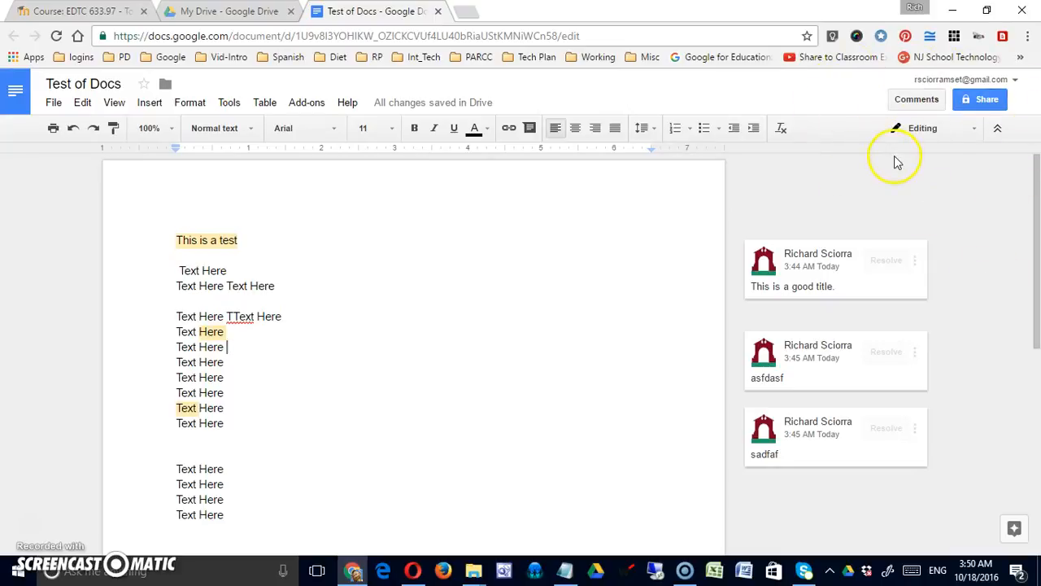
Switch the document from Editing to Suggesting mode.
{"action": "left_click", "coordinate": [974, 132]}
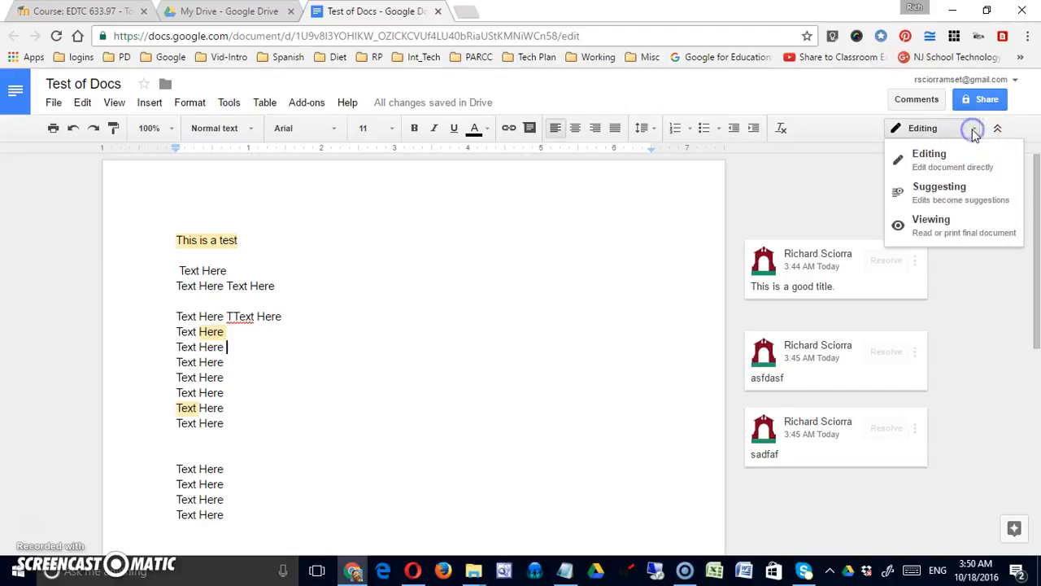
{"action": "left_click", "coordinate": [974, 131]}
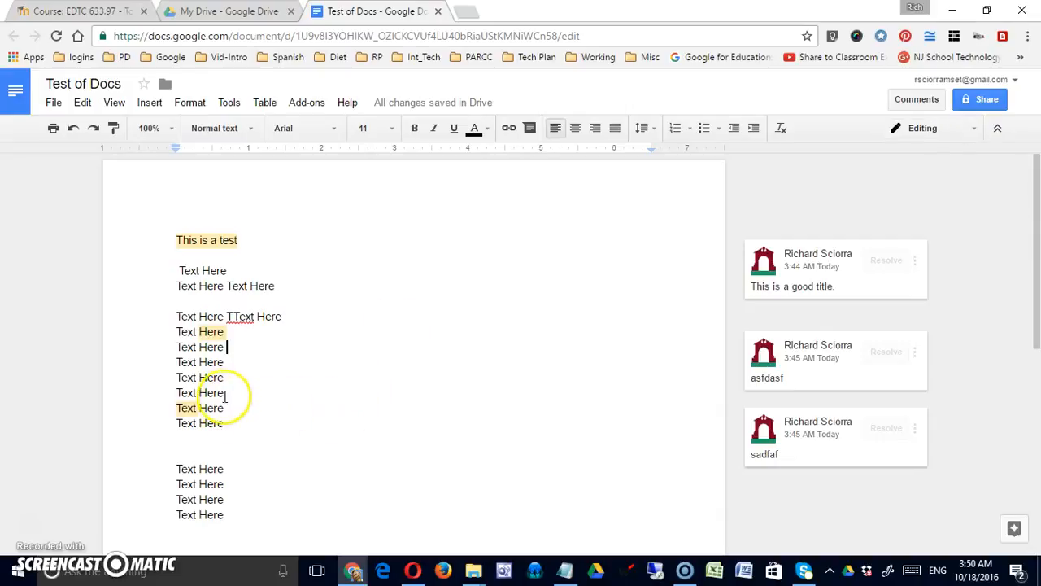
{"action": "left_click", "coordinate": [974, 131]}
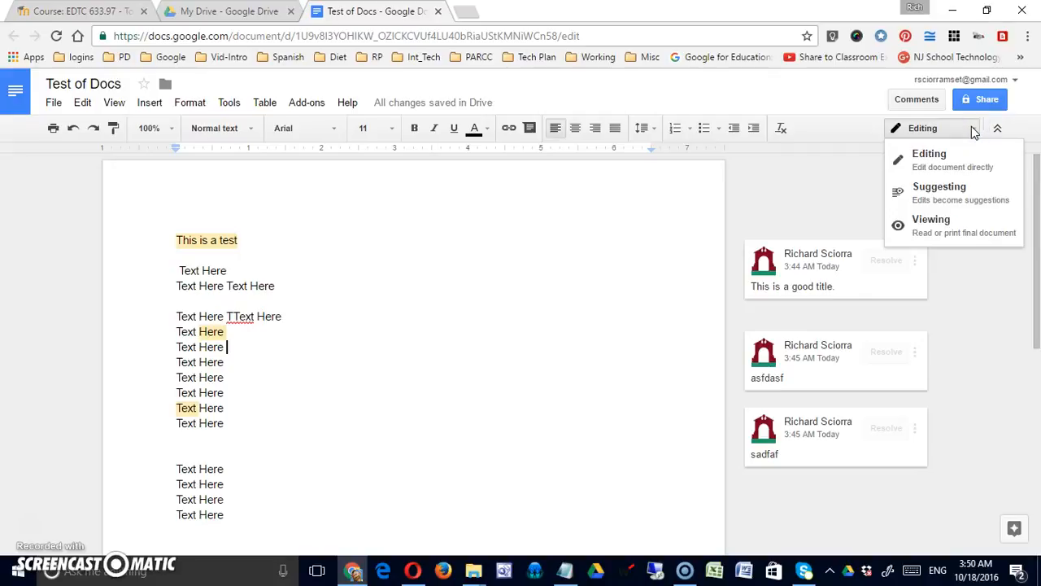
{"action": "left_click", "coordinate": [966, 188]}
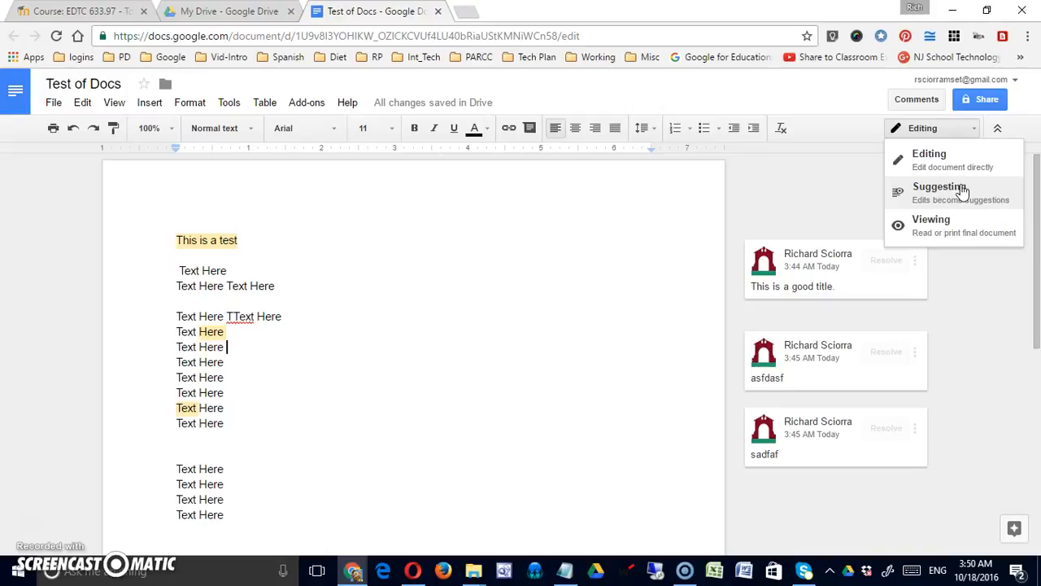
{"action": "left_click", "coordinate": [962, 189]}
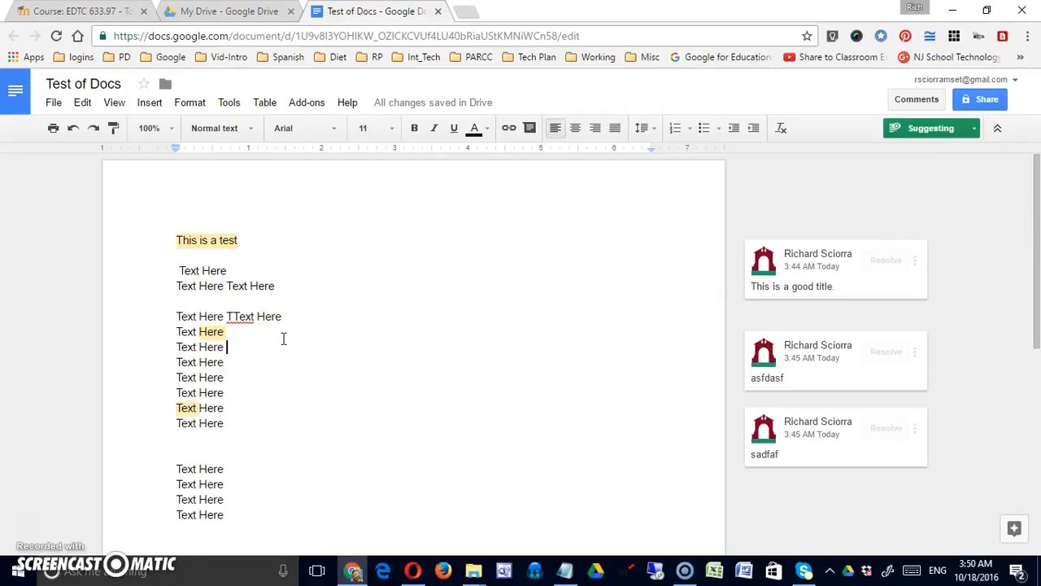
Suggest adding "Is this the best idea?" at the end of the second line below "Text Here TText Here".
{"action": "type", "text": "/"}
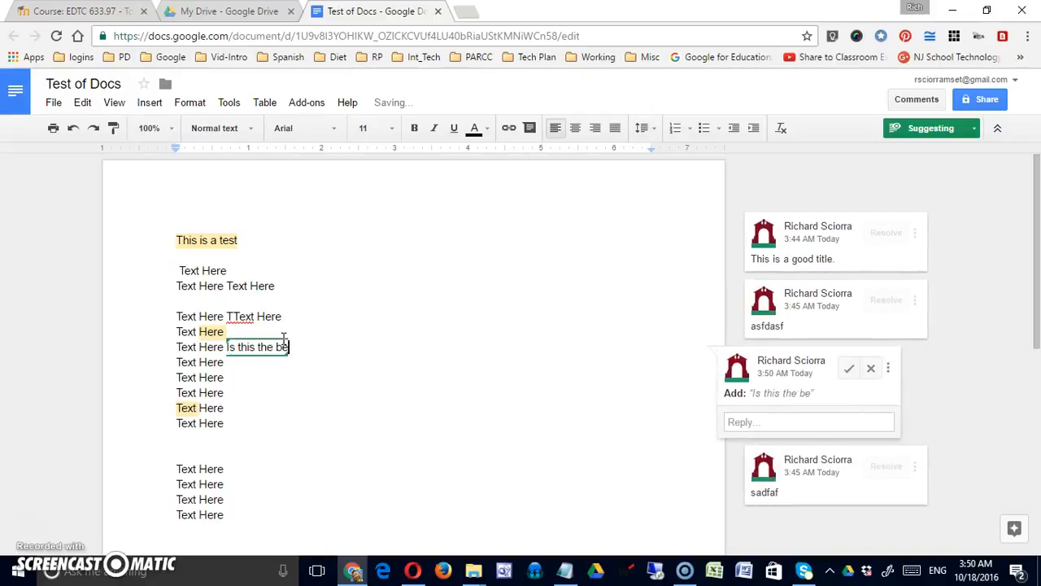
{"action": "key", "text": "BackSpace"}
{"action": "key", "text": "BackSpace"}
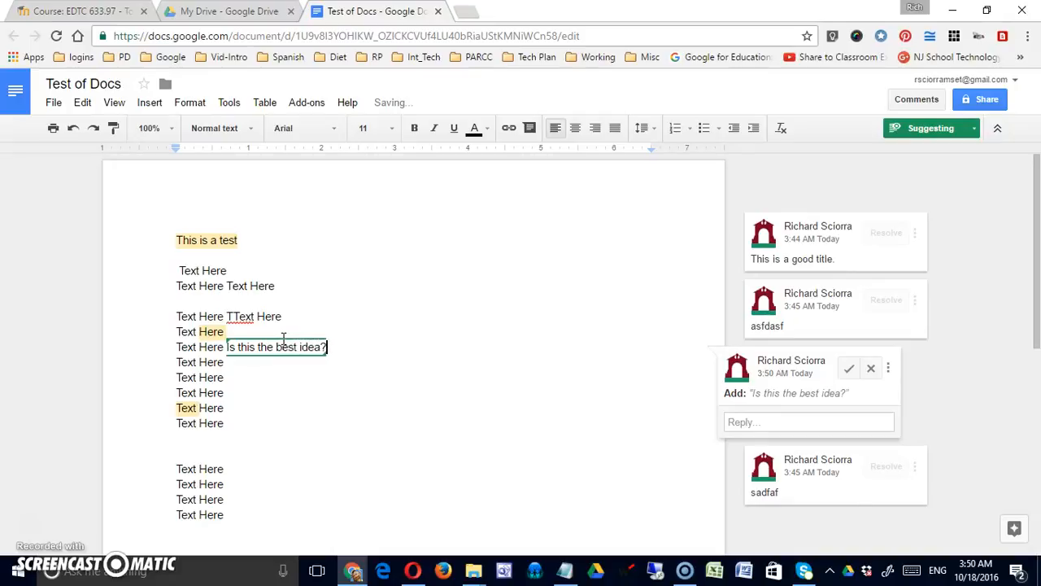
{"action": "left_click", "coordinate": [382, 434]}
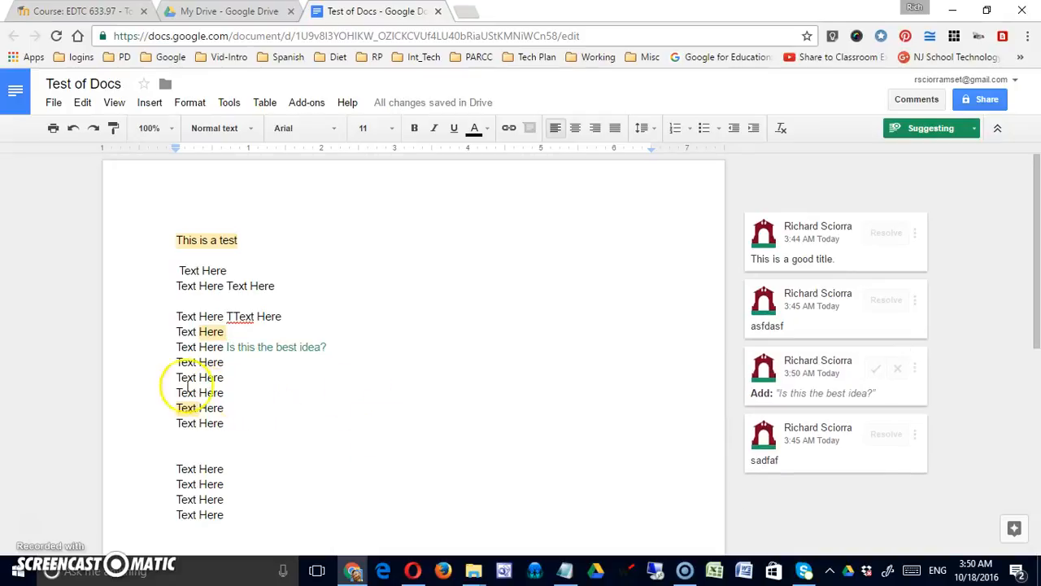
Reject the suggested addition "Is this the best idea?".
{"action": "left_click", "coordinate": [259, 346]}
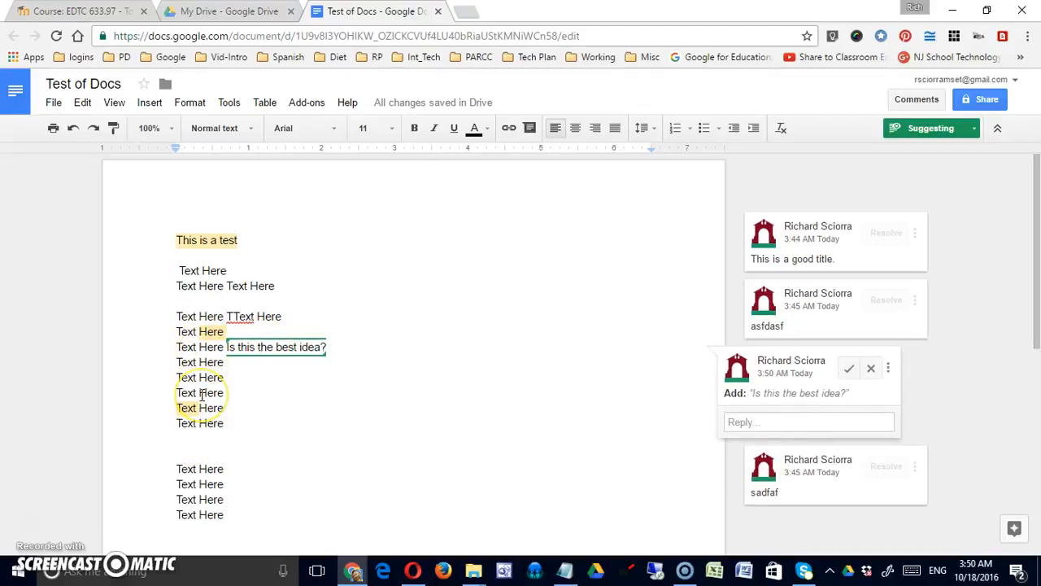
{"action": "left_click", "coordinate": [302, 347]}
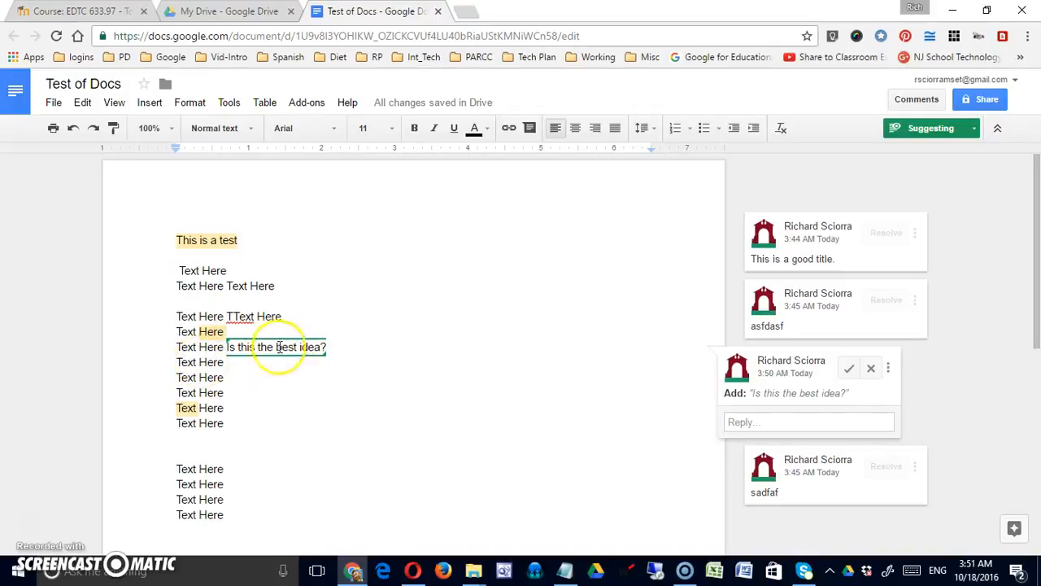
{"action": "left_click", "coordinate": [870, 370]}
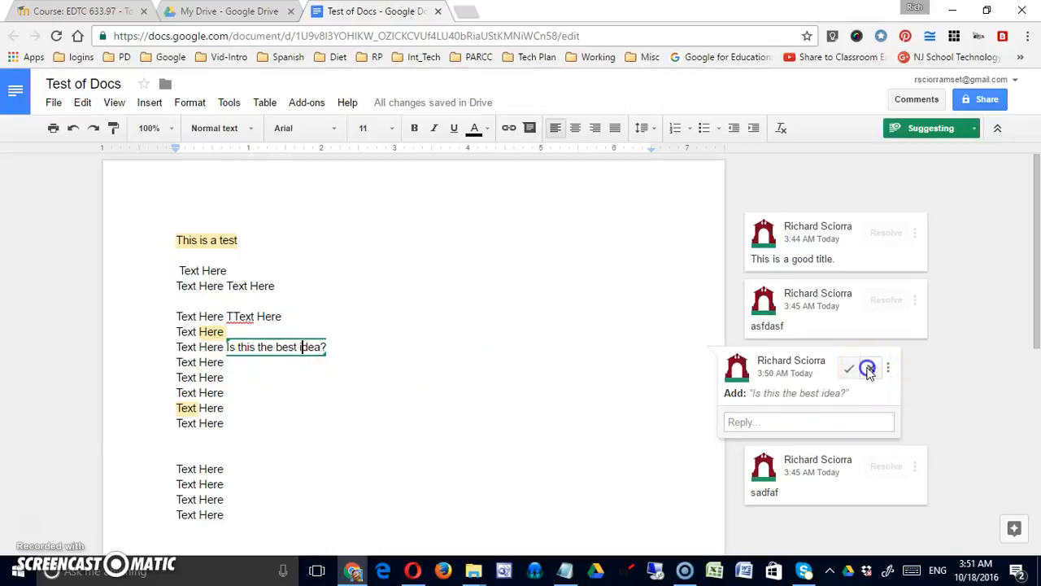
Suggest adding "Is this the best idea" to the fourth line below "Text Here TText Here" and accept the suggestion.
{"action": "left_click", "coordinate": [250, 379]}
{"action": "type", "text": "Is this the best idea"}
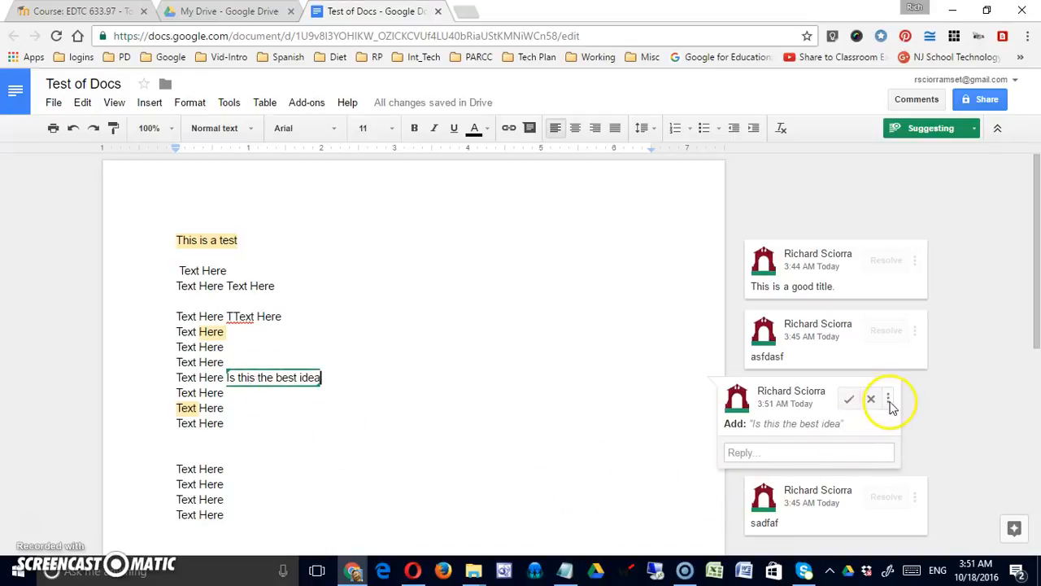
{"action": "left_click", "coordinate": [850, 400]}
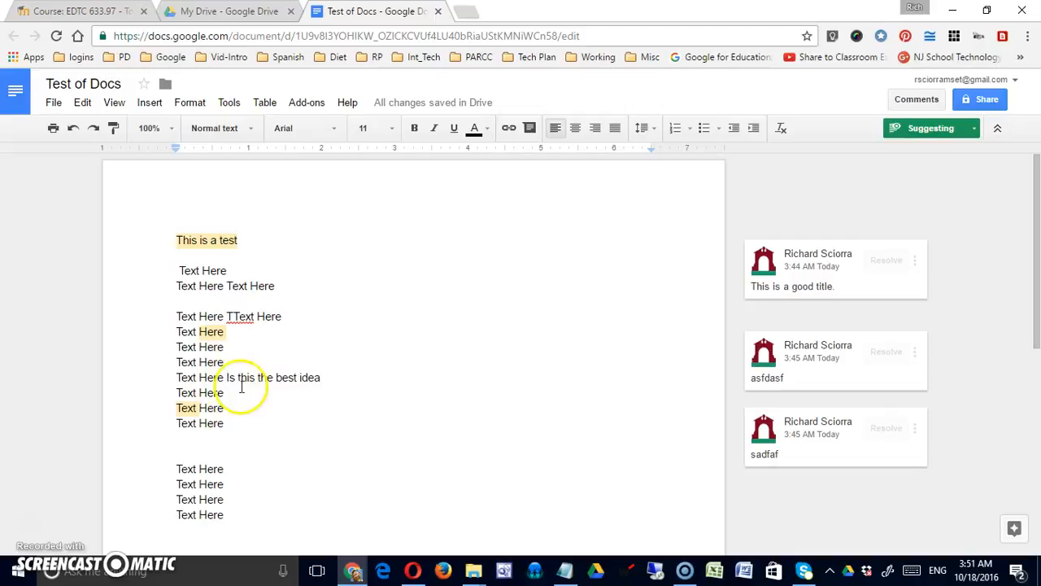
Suggest adding "This is good." after the line with the highlighted "Text" and examine the suggestion's further options.
{"action": "left_click", "coordinate": [317, 402]}
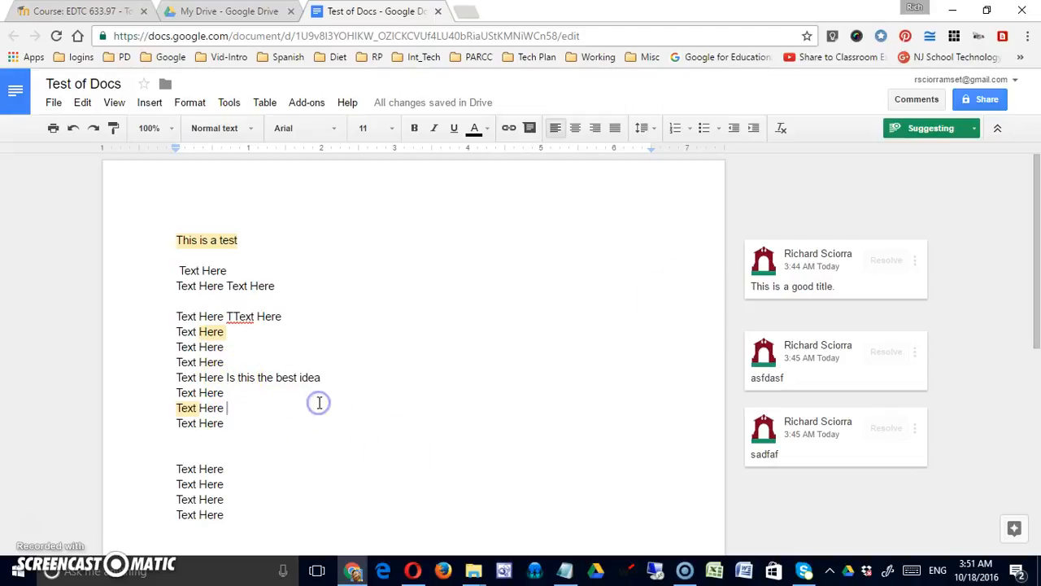
{"action": "type", "text": "This is good."}
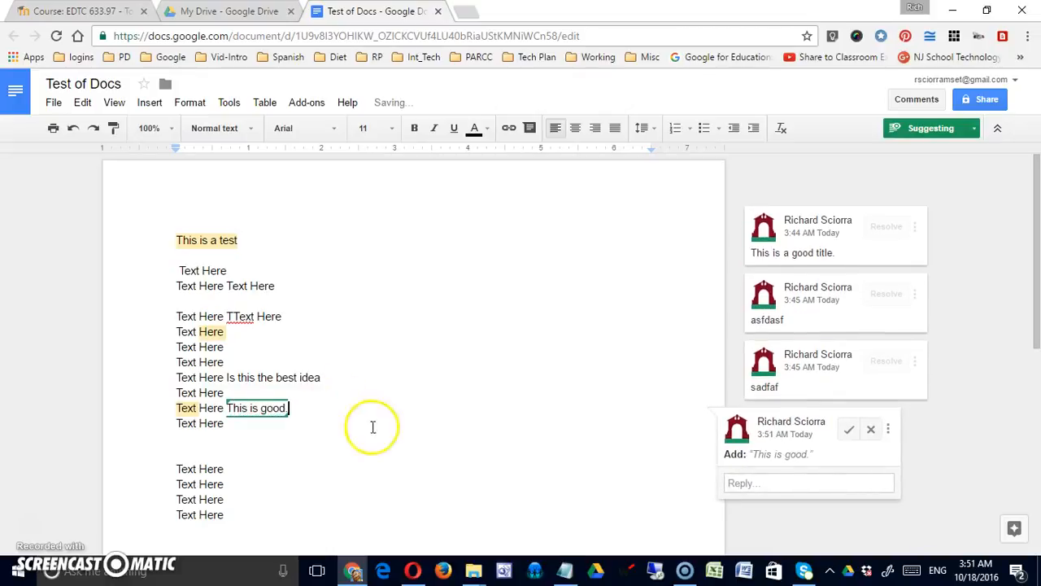
{"action": "left_click", "coordinate": [889, 431]}
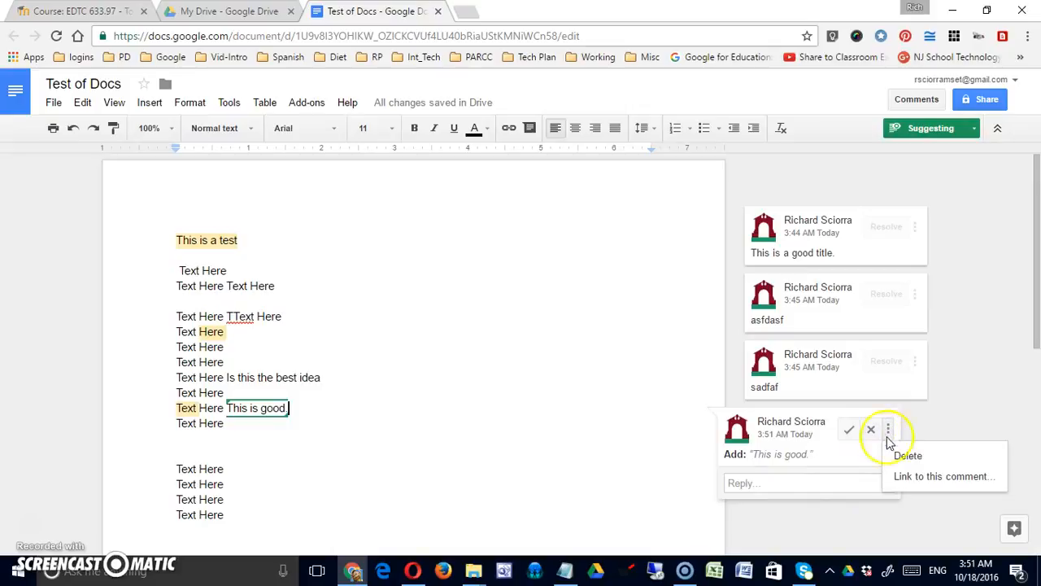
{"action": "left_click", "coordinate": [905, 479]}
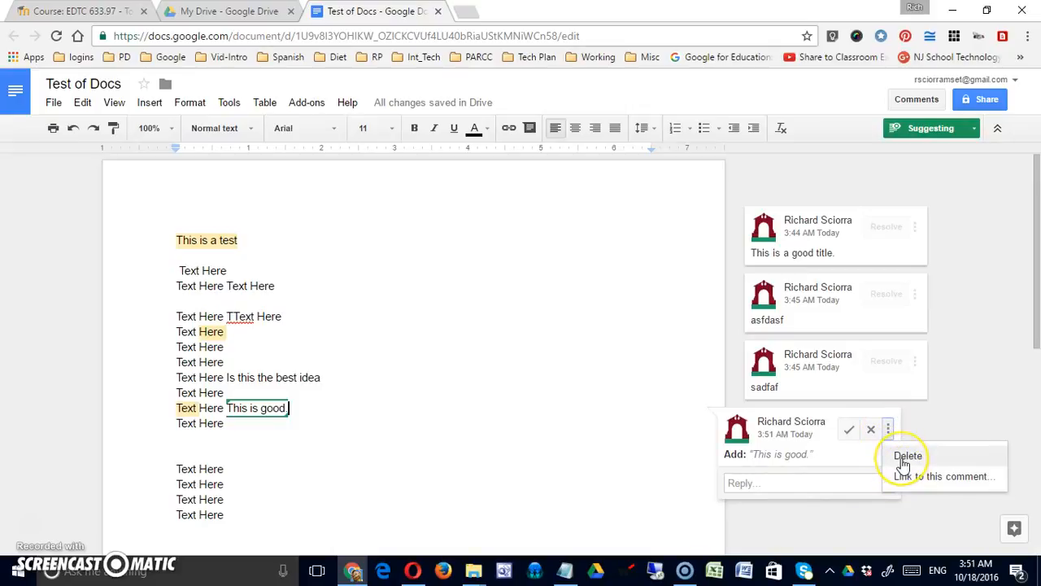
{"action": "left_click", "coordinate": [905, 480]}
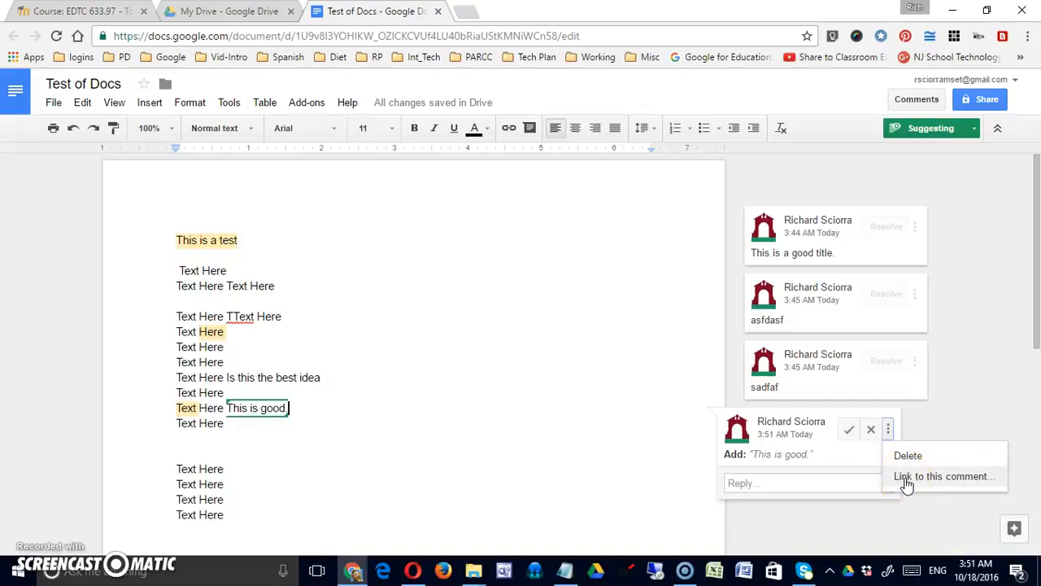
Reply "I don't think so" to the "This is good." suggestion.
{"action": "left_click", "coordinate": [811, 487]}
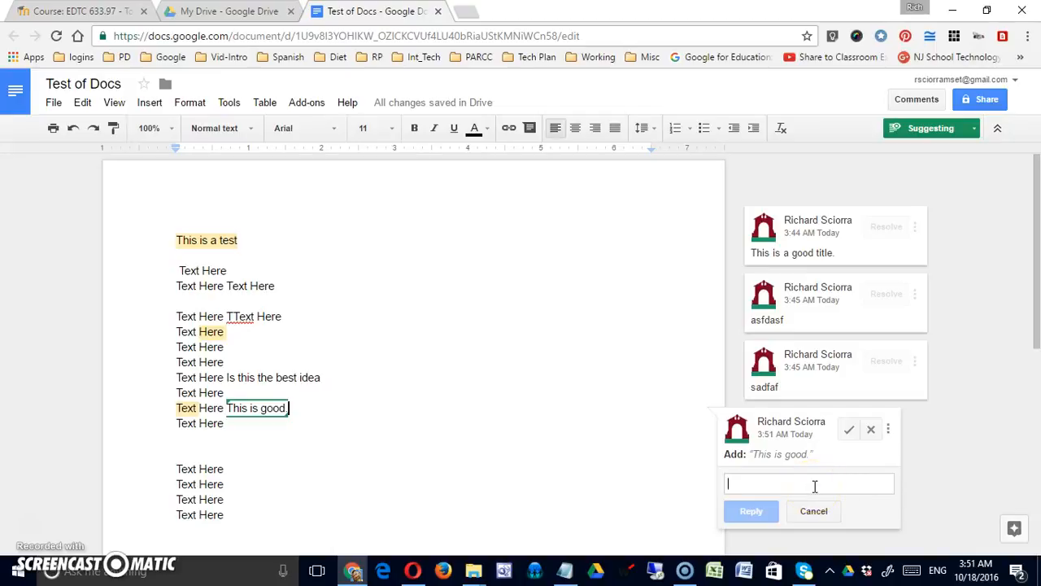
{"action": "type", "text": "I don't think so"}
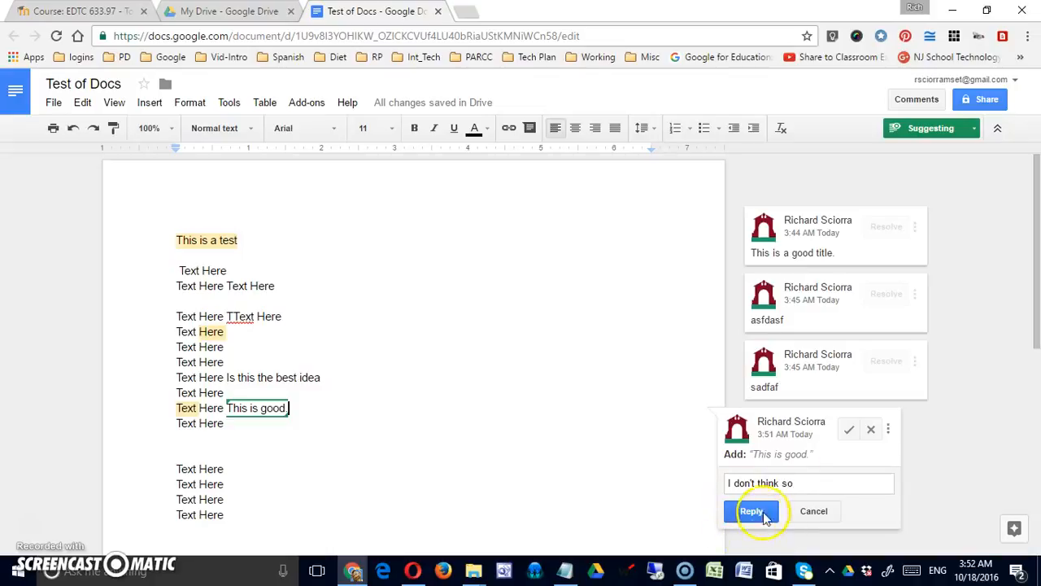
{"action": "left_click", "coordinate": [751, 510]}
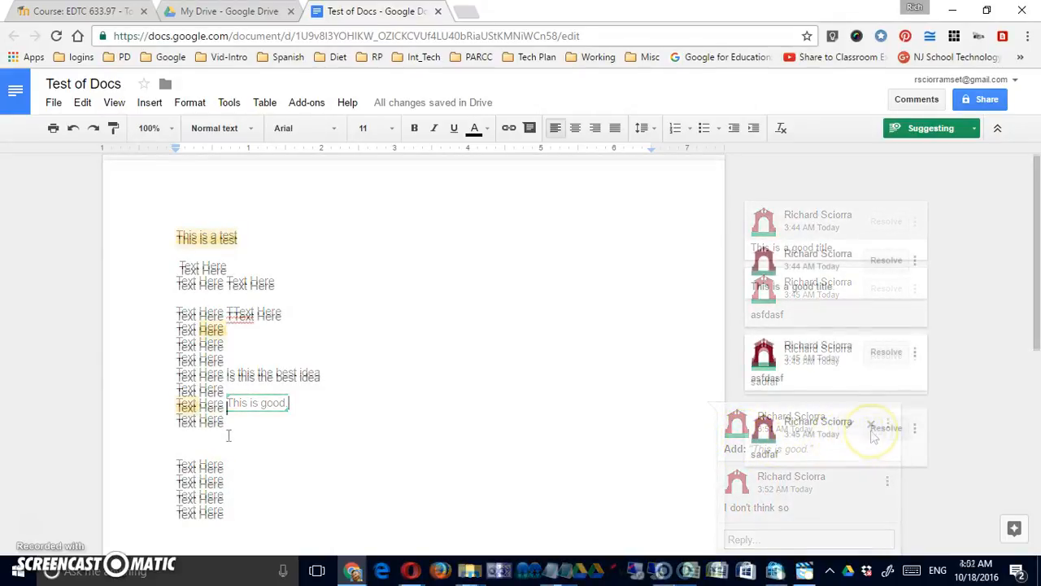
Suggest adding "THis is my last suggestion" after the line with the highlighted "Text".
{"action": "type", "text": "THis i"}
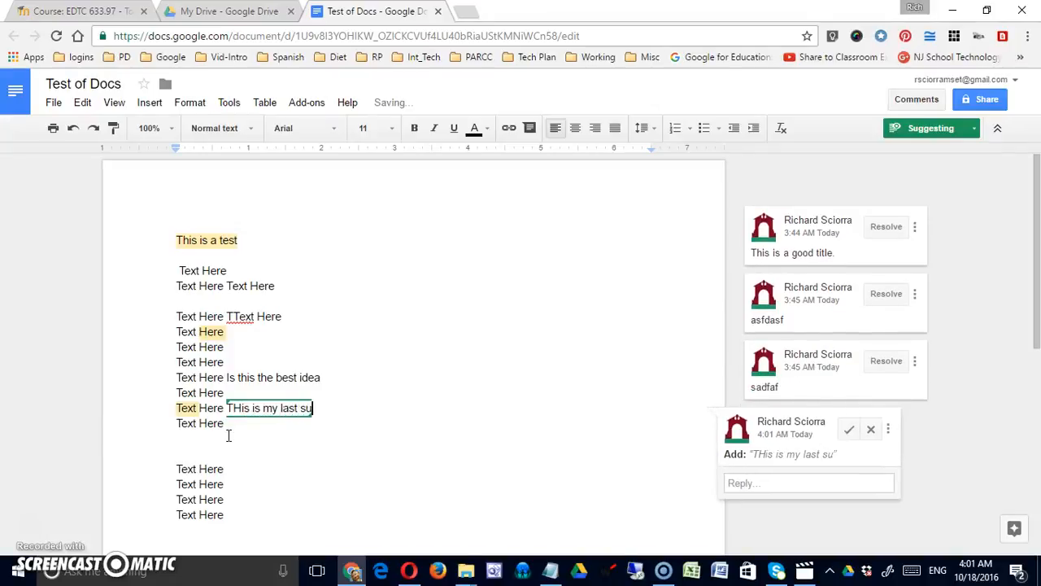
{"action": "left_click", "coordinate": [370, 406]}
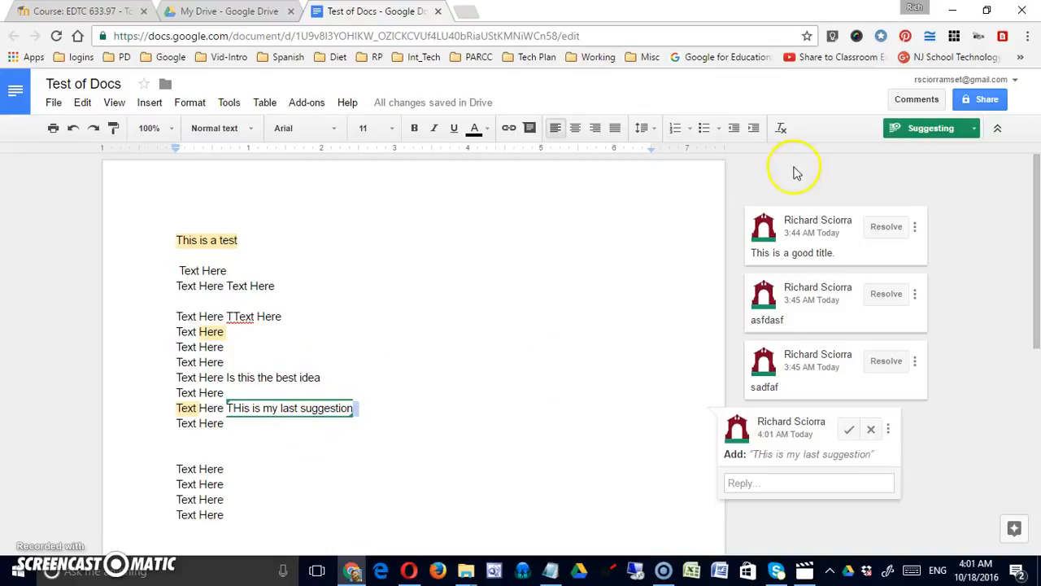
Switch the document to Editing mode and inspect the pending "THis is my last suggestion" edit and its accept option.
{"action": "left_click", "coordinate": [973, 128]}
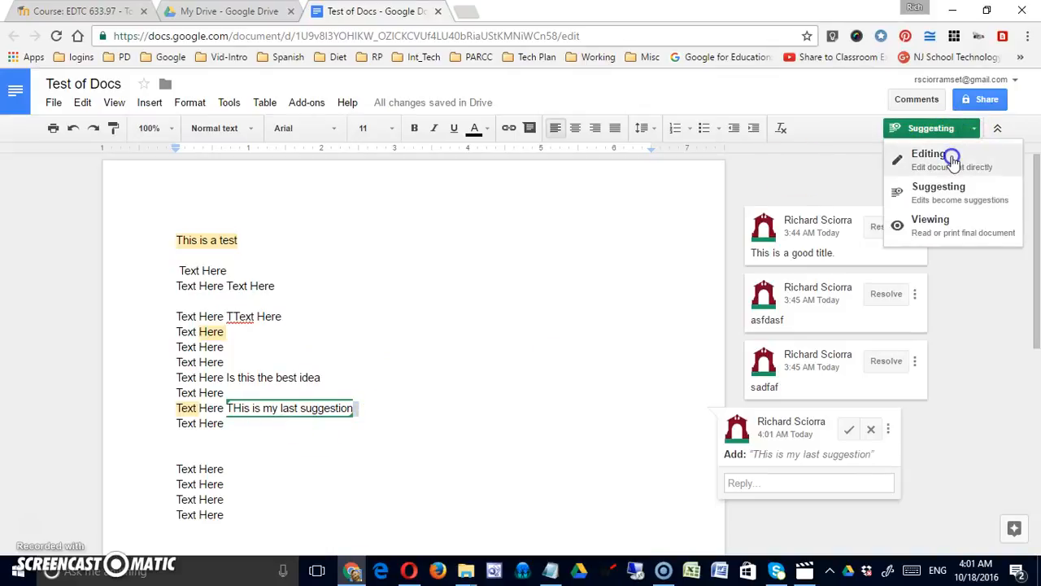
{"action": "left_click", "coordinate": [953, 160]}
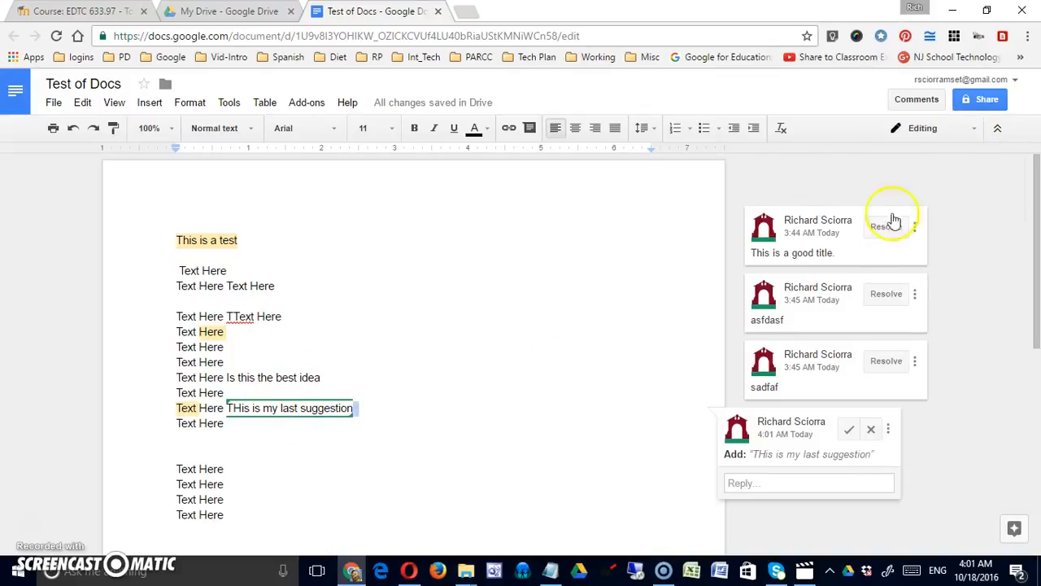
{"action": "left_click", "coordinate": [601, 372]}
{"action": "left_click", "coordinate": [296, 406]}
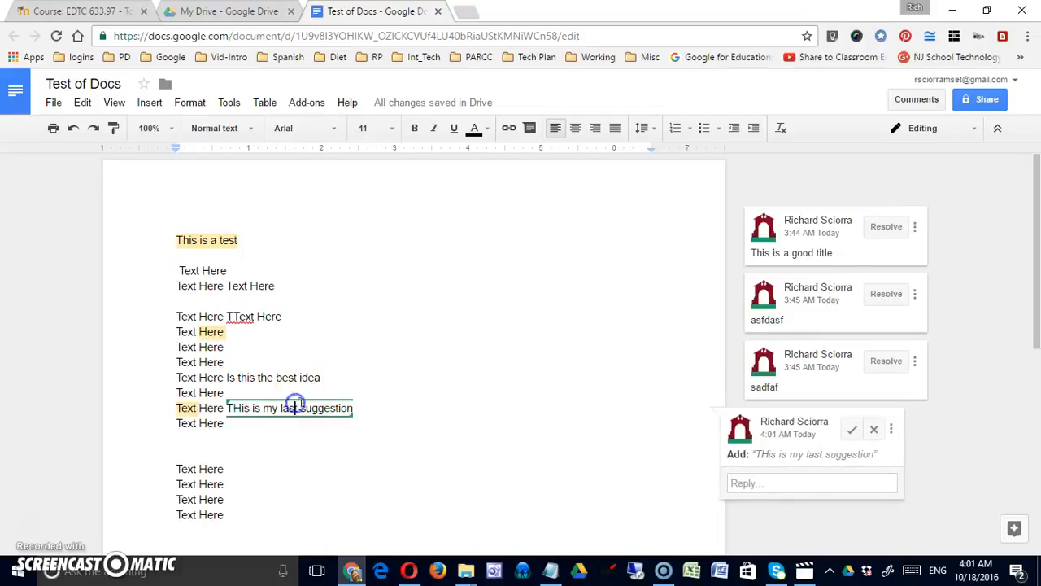
{"action": "double_click", "coordinate": [389, 382]}
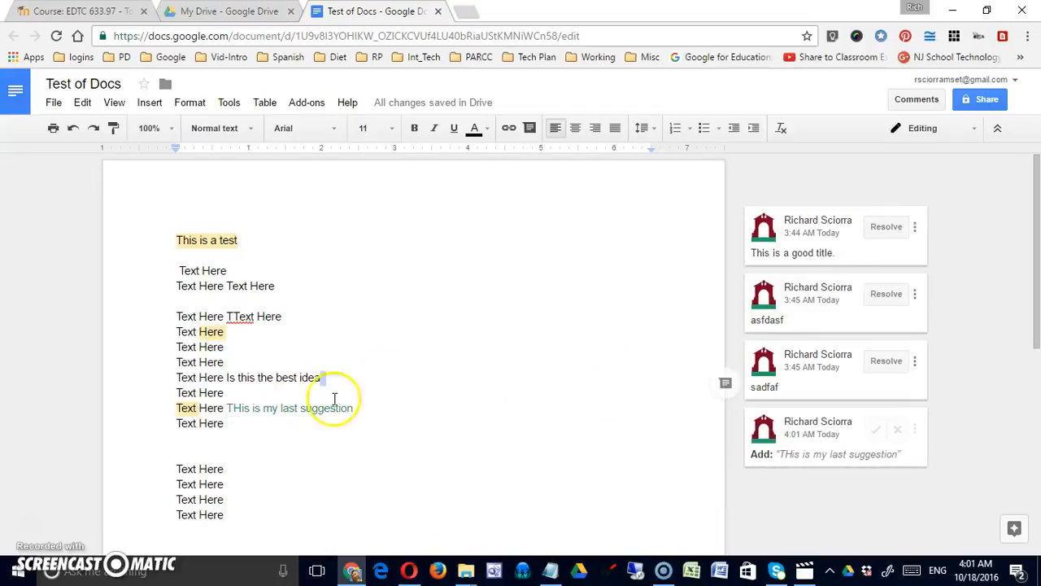
{"action": "double_click", "coordinate": [297, 364]}
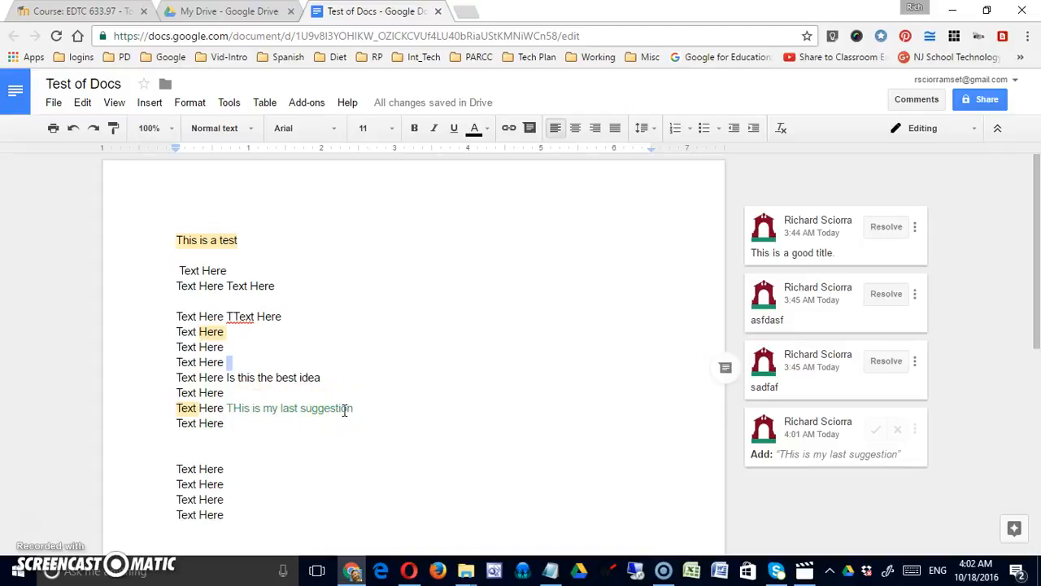
{"action": "left_click", "coordinate": [301, 409]}
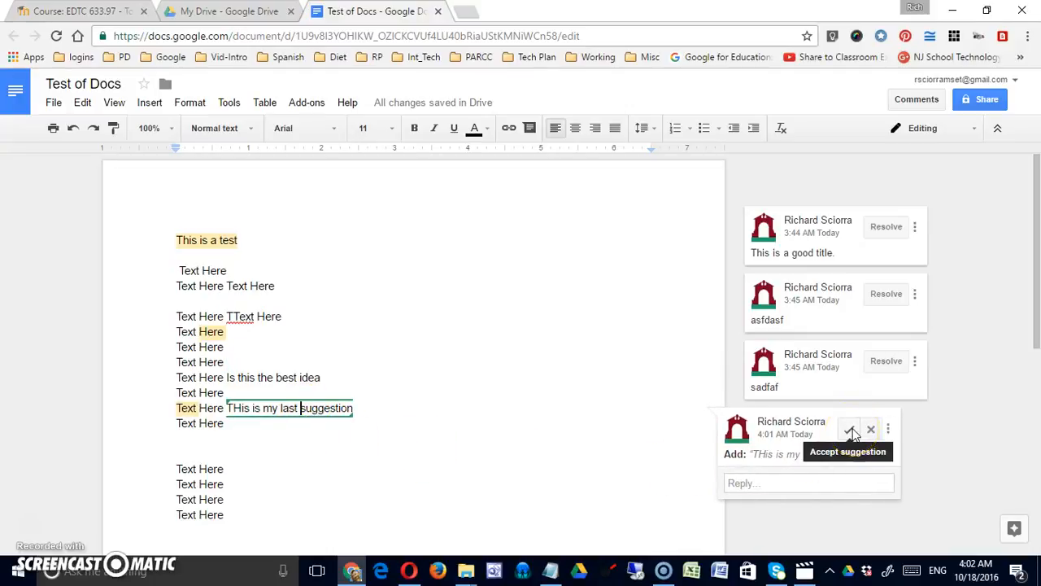
{"action": "left_click", "coordinate": [497, 427]}
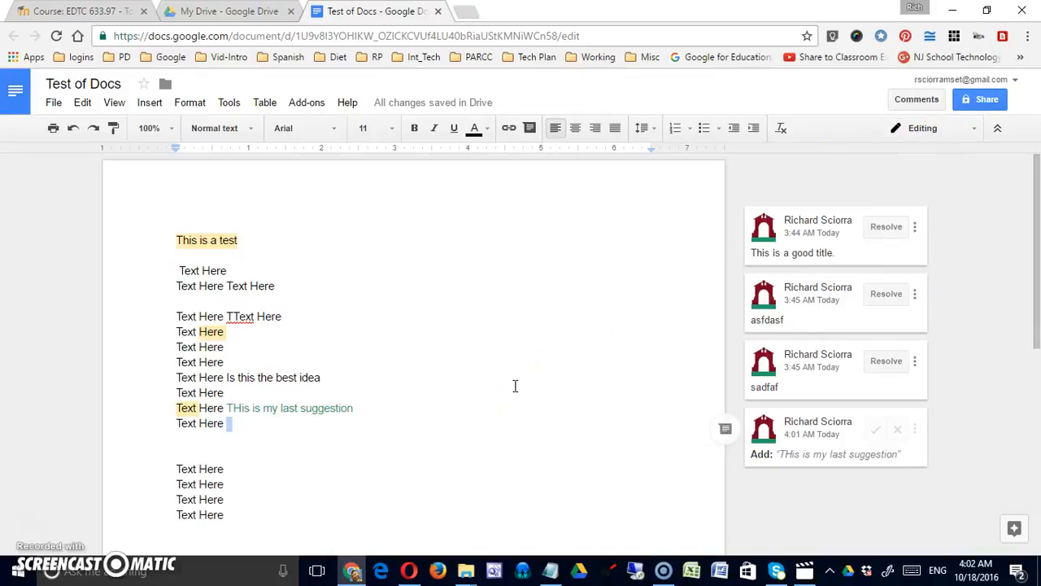
{"action": "left_click", "coordinate": [491, 391]}
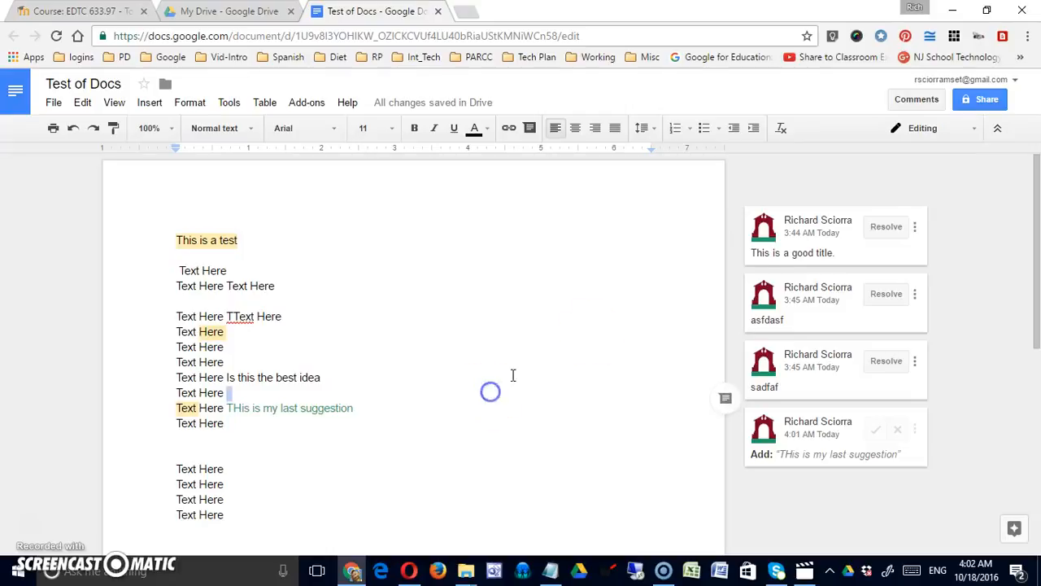
Preview the whole document in Viewing mode and return to Editing mode.
{"action": "left_click", "coordinate": [980, 133]}
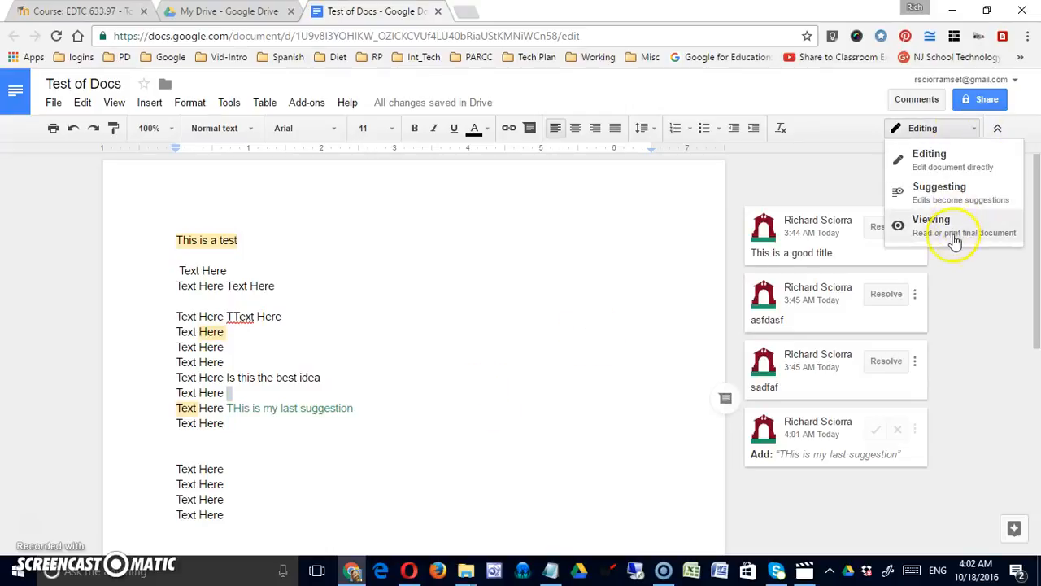
{"action": "left_click", "coordinate": [929, 226]}
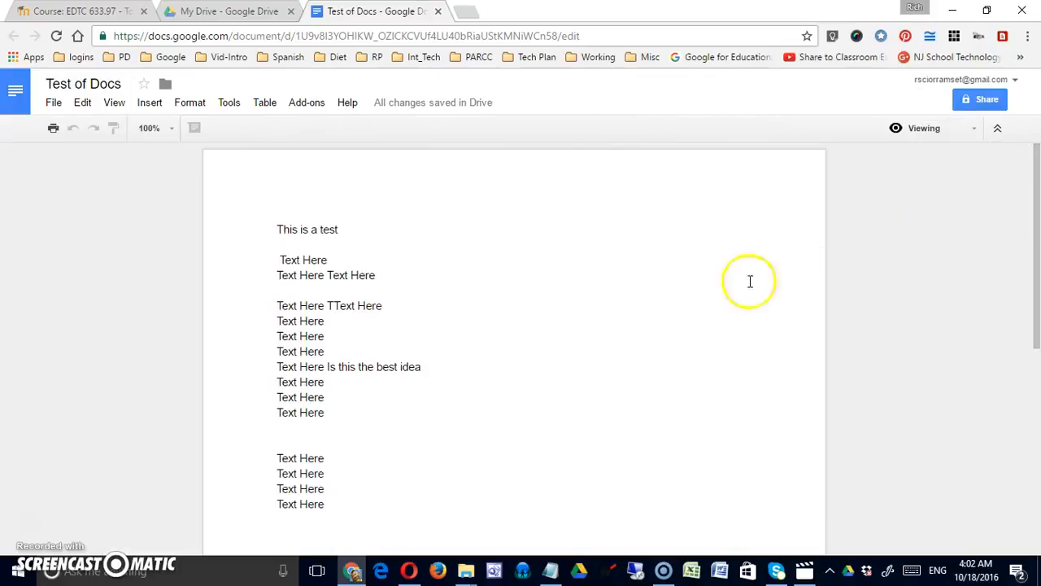
{"action": "scroll", "coordinate": [595, 307], "scroll_direction": "down", "scroll_amount": 10}
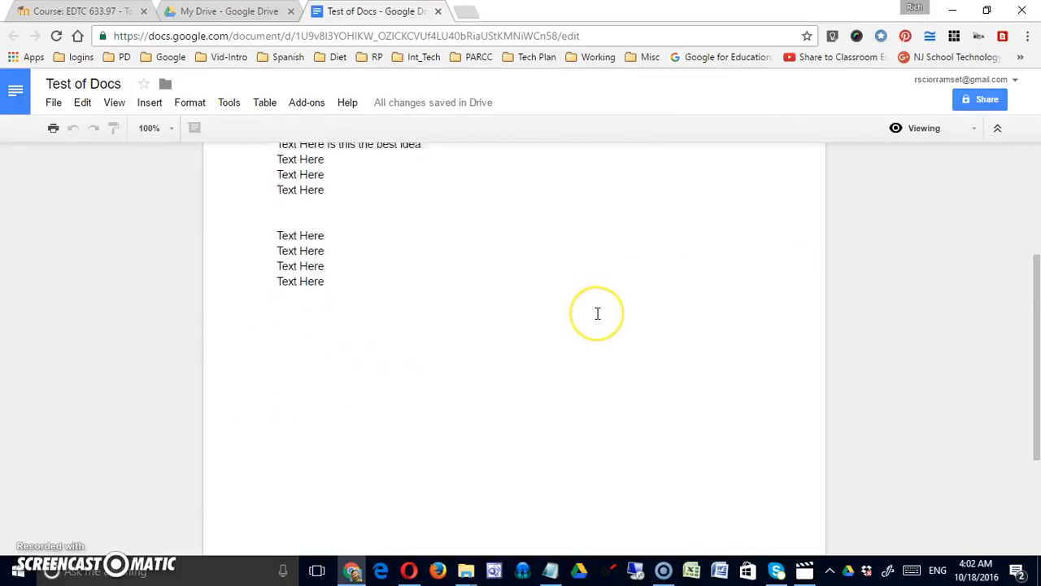
{"action": "scroll", "coordinate": [595, 310], "scroll_direction": "up", "scroll_amount": 10}
{"action": "left_click", "coordinate": [387, 316]}
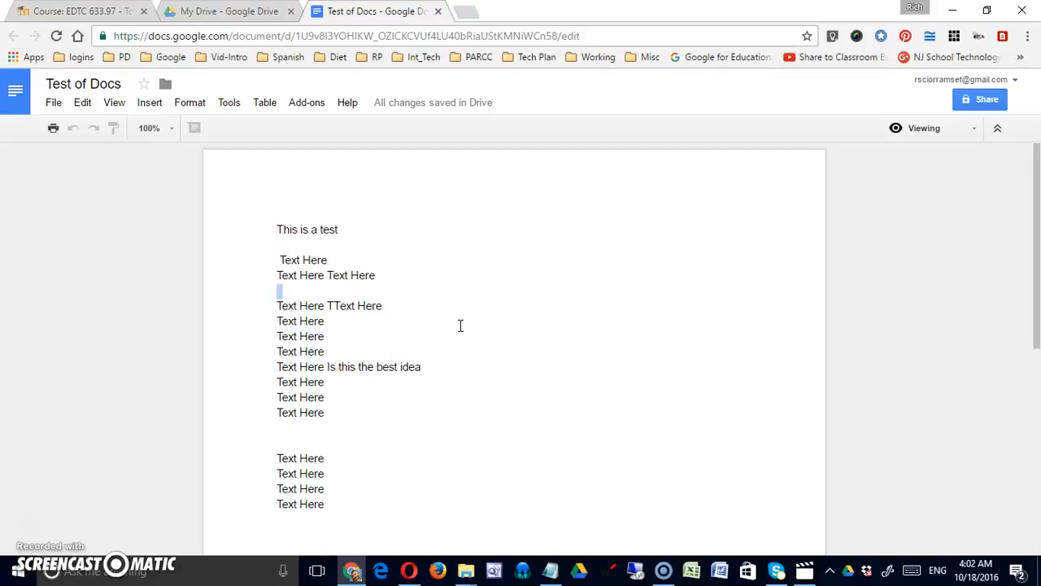
{"action": "left_click", "coordinate": [491, 321]}
{"action": "left_click", "coordinate": [506, 414]}
{"action": "left_click", "coordinate": [974, 131]}
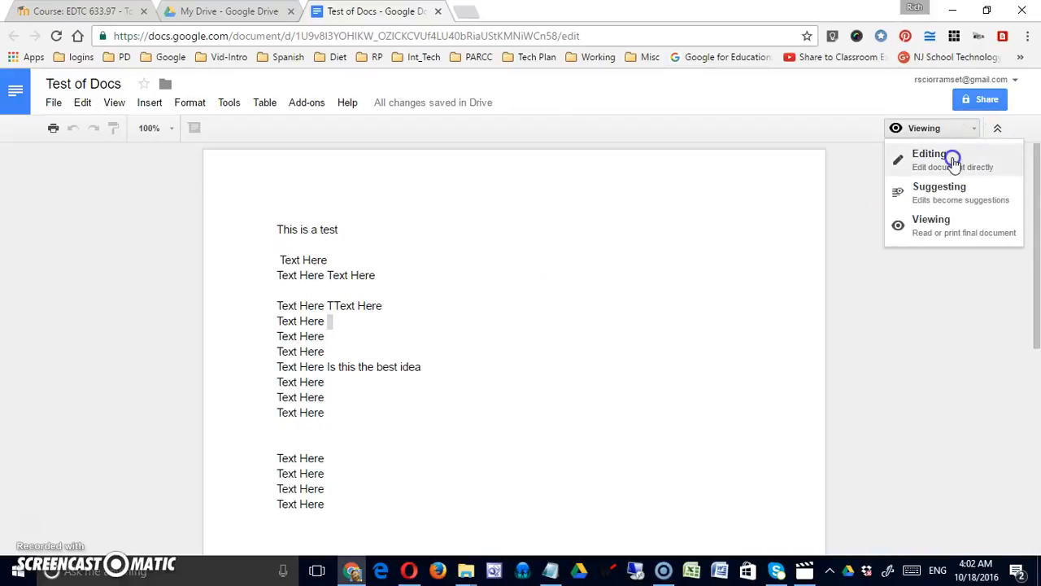
{"action": "left_click", "coordinate": [951, 160]}
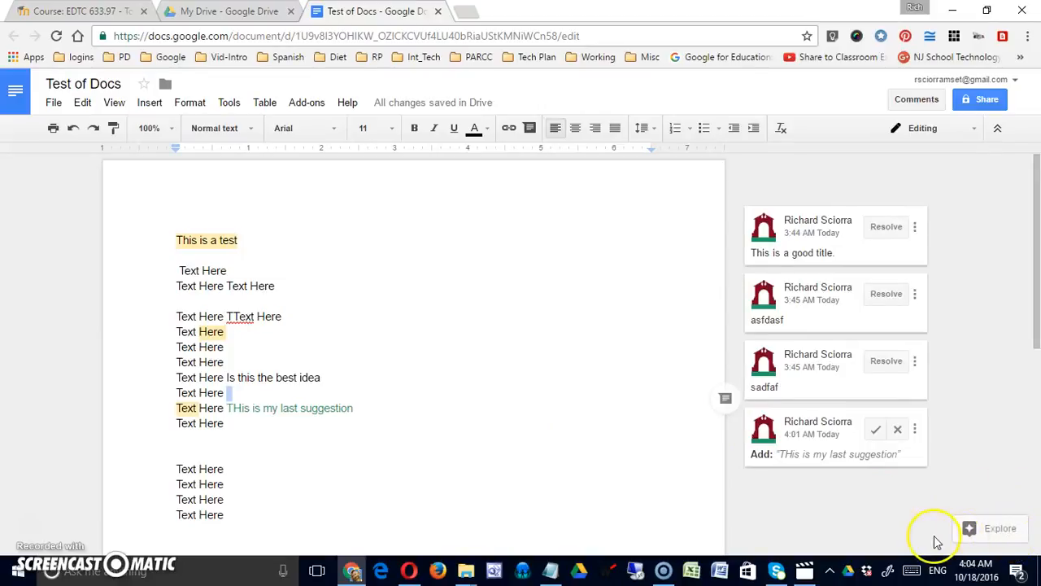
Examine the topics, images and related research that Explore offers for the document, and close Explore.
{"action": "left_click", "coordinate": [993, 531]}
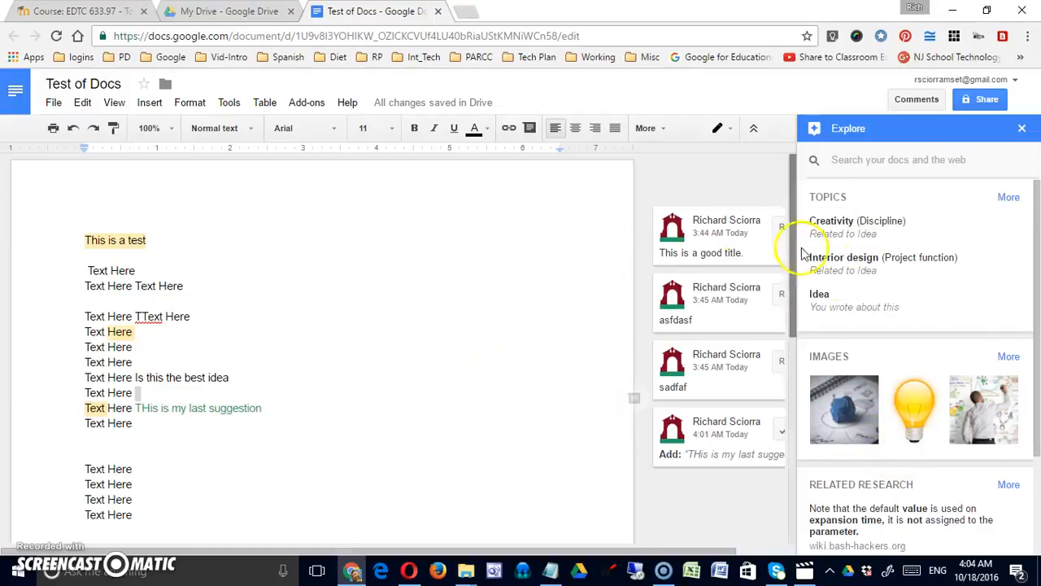
{"action": "left_click", "coordinate": [228, 104]}
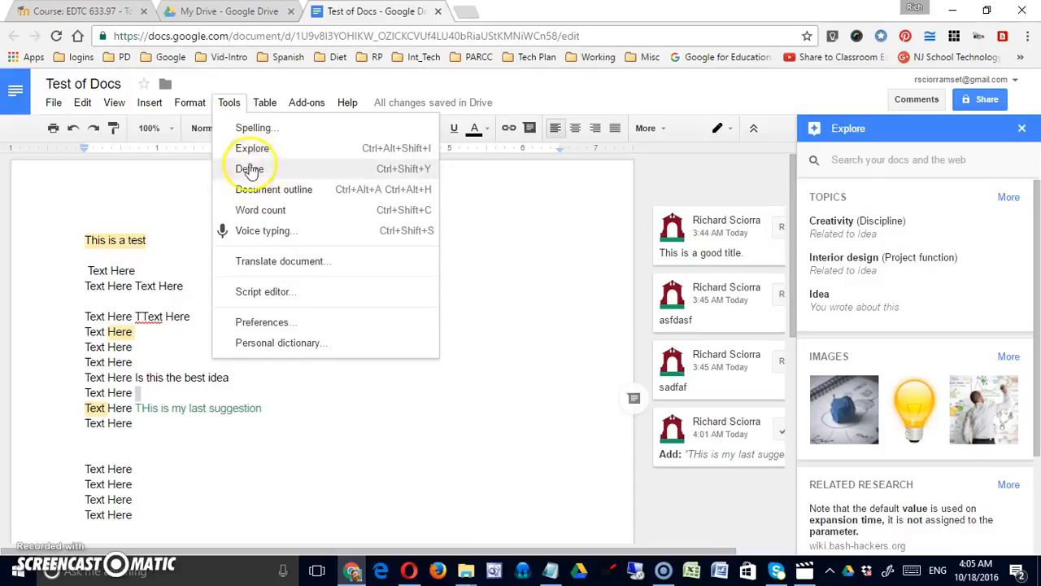
{"action": "left_click", "coordinate": [484, 317]}
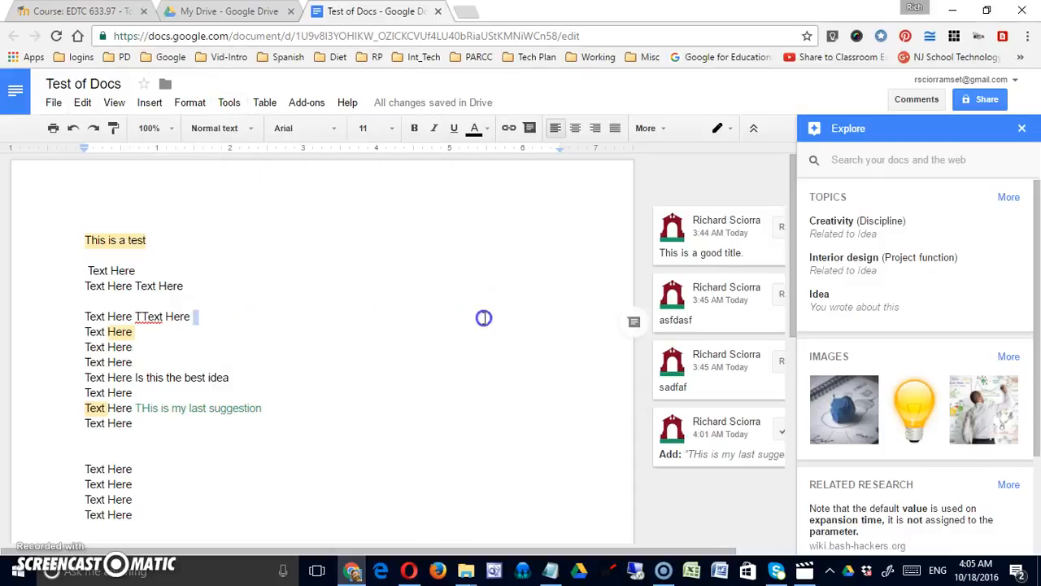
{"action": "left_click", "coordinate": [1021, 128]}
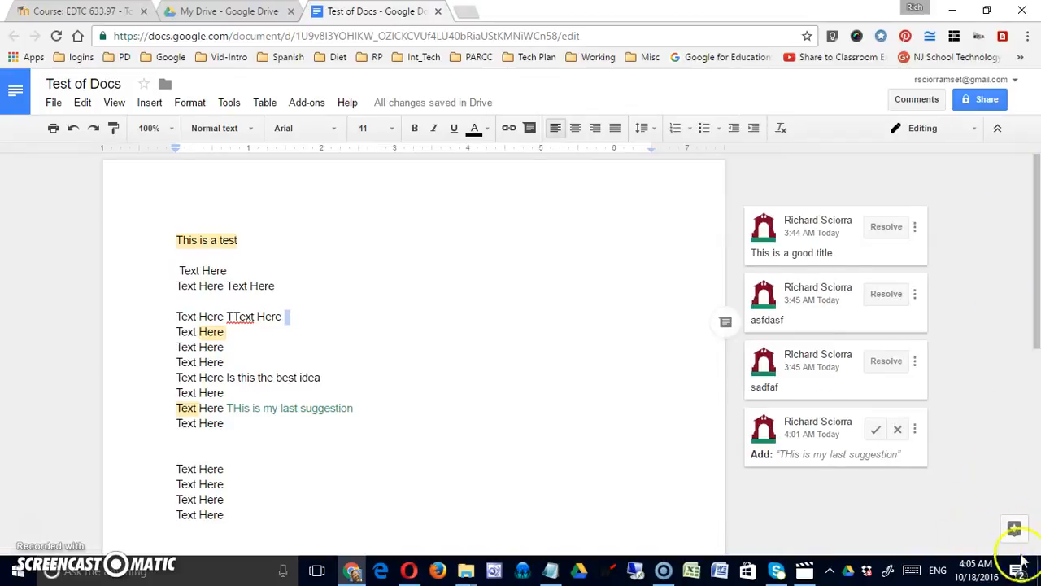